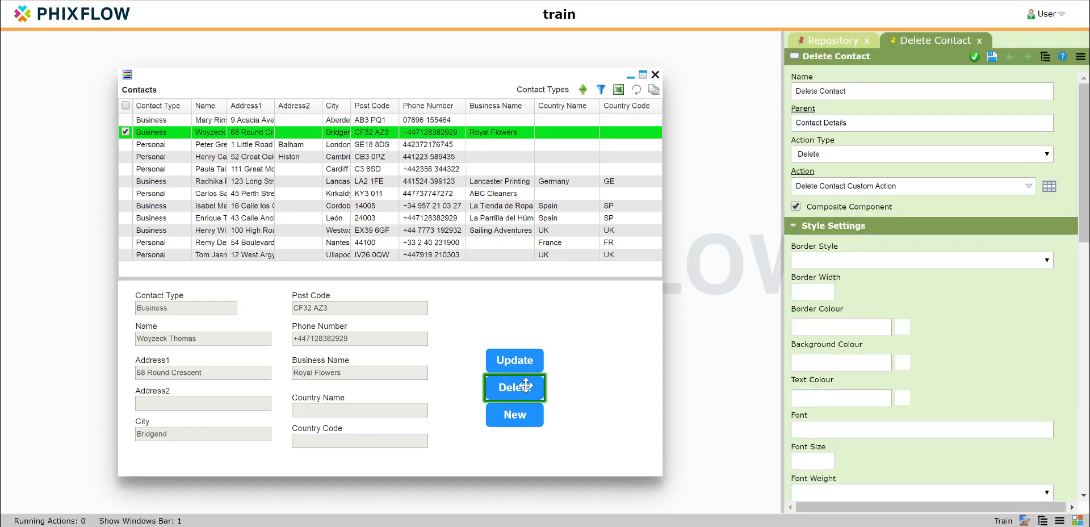
Step: Give the Delete button a solid border with width 3 and the red border colour #ce2525
scroll(865, 250, "down", 2)
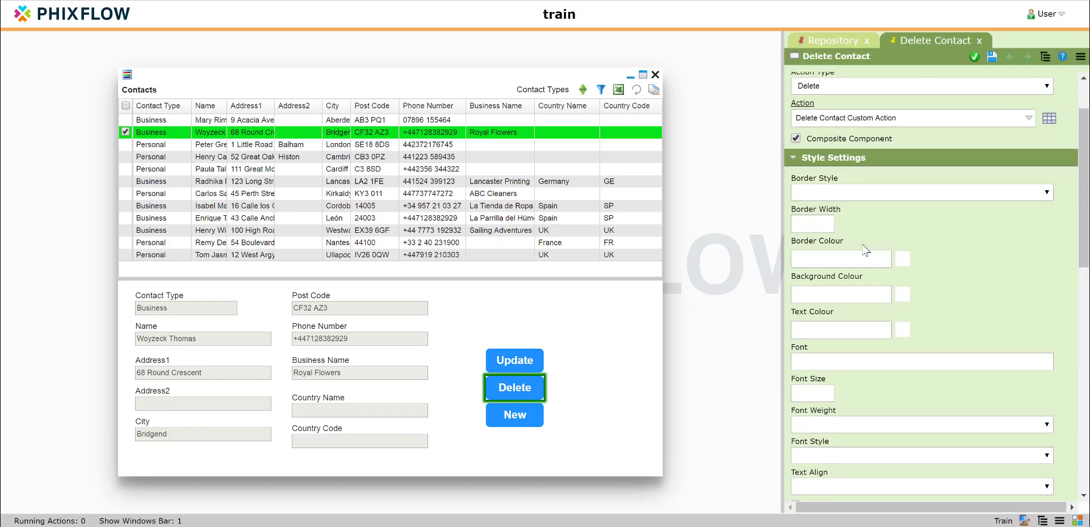
left_click(841, 196)
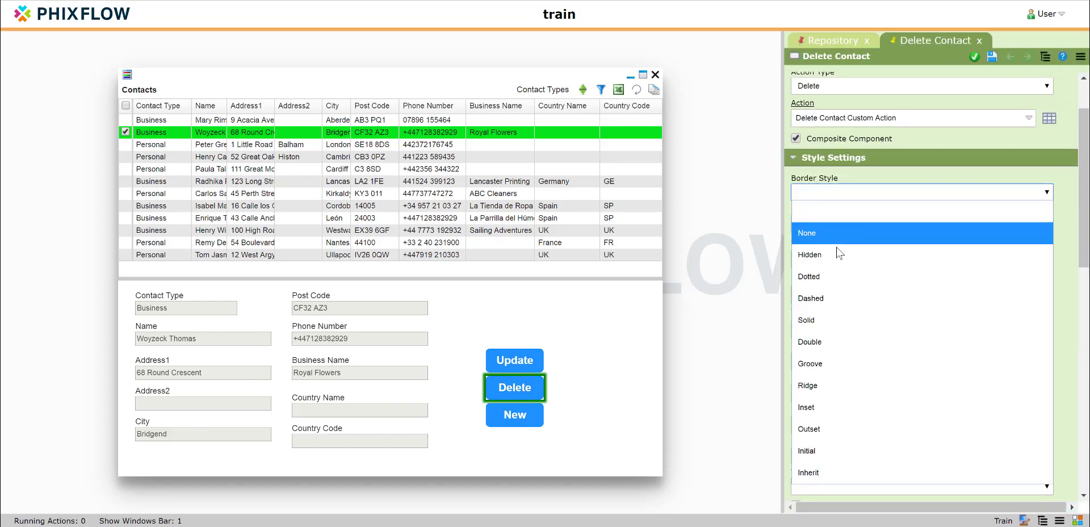
left_click(830, 320)
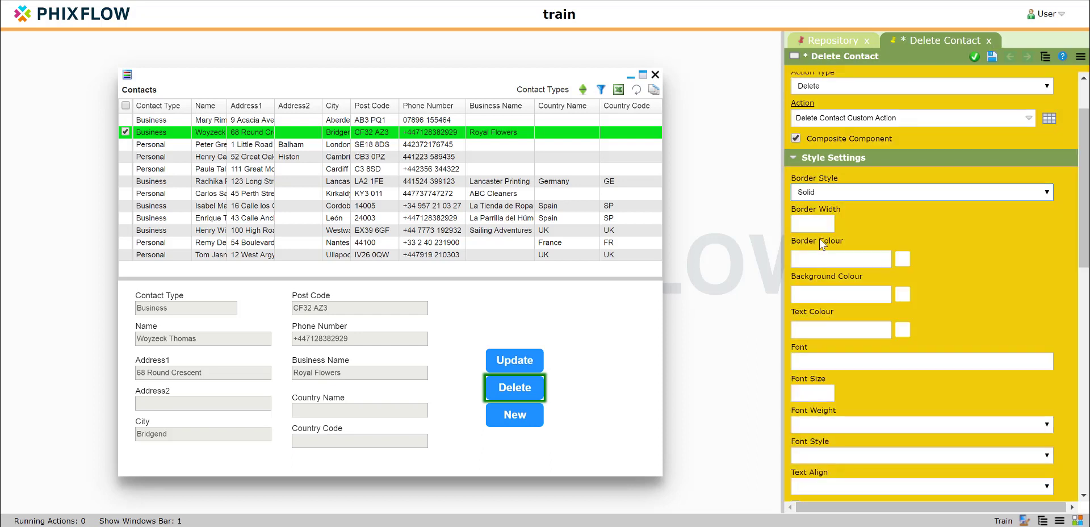
left_click(820, 221)
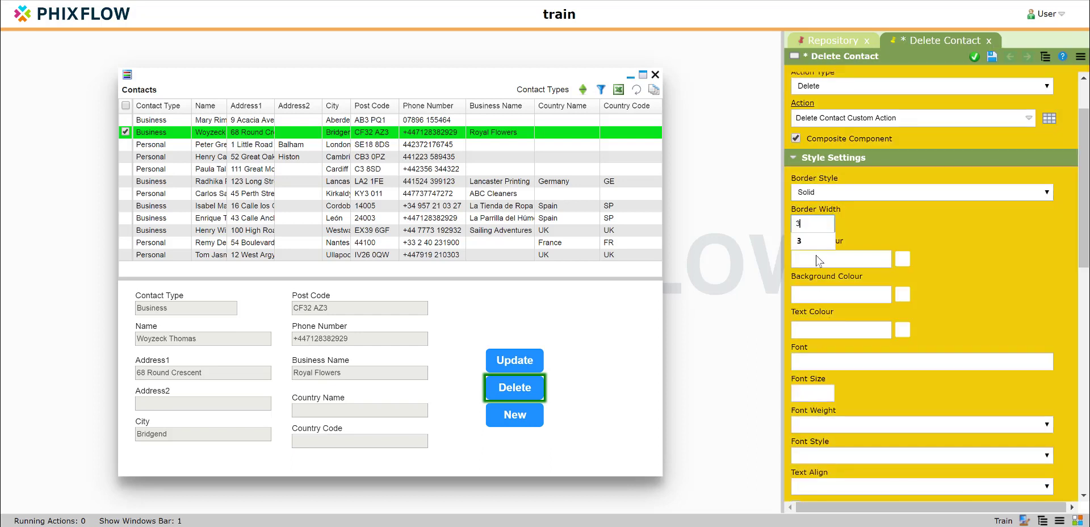
left_click(907, 263)
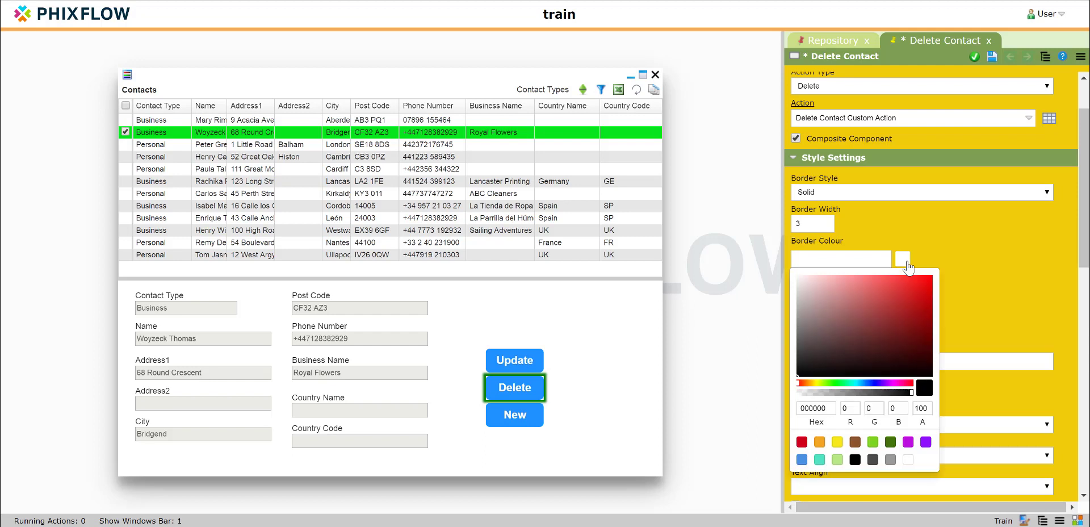
left_click(926, 313)
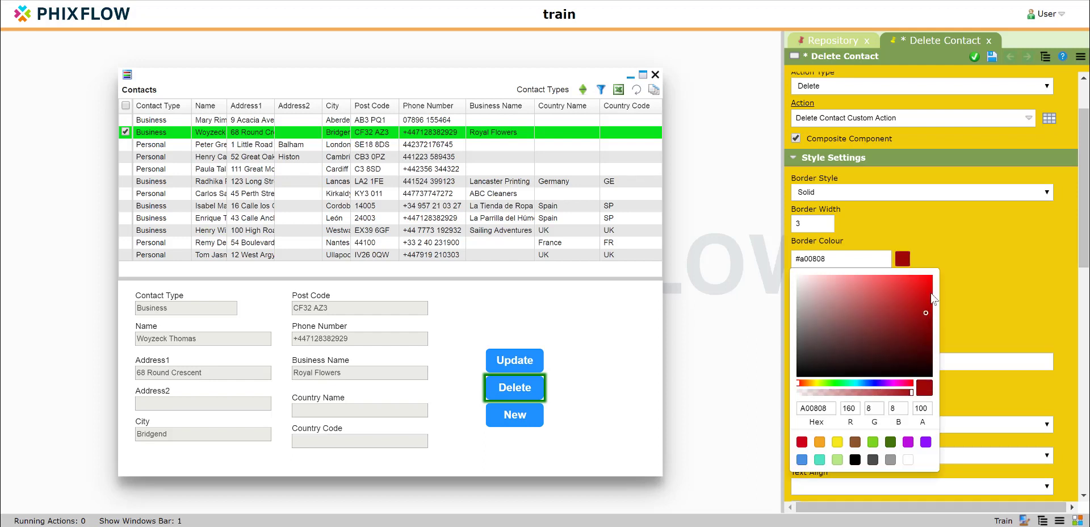
left_click(908, 295)
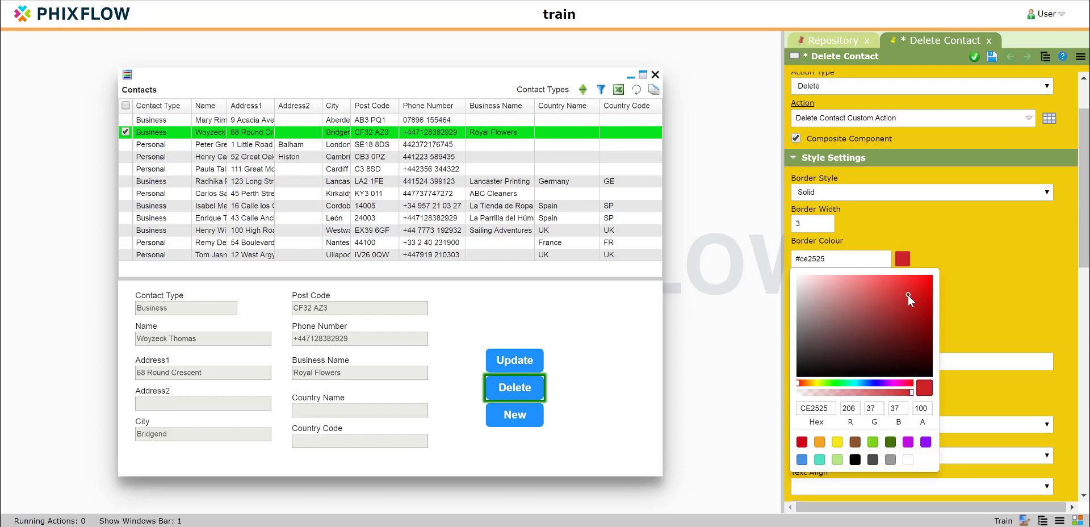
left_click(1031, 272)
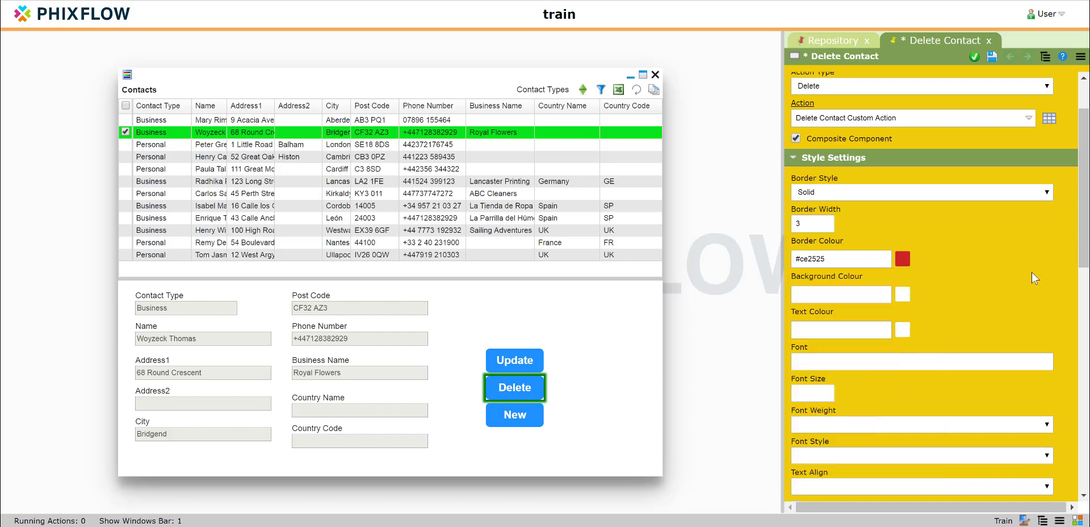
Step: Set the Delete button's background colour to the yellow #eedf2b
left_click(851, 303)
left_click(904, 295)
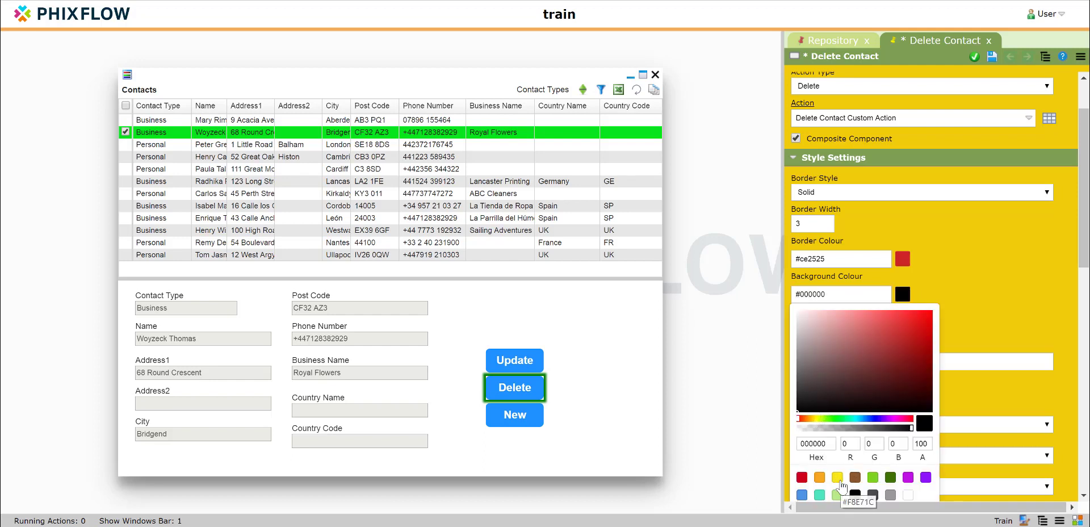
left_click(838, 477)
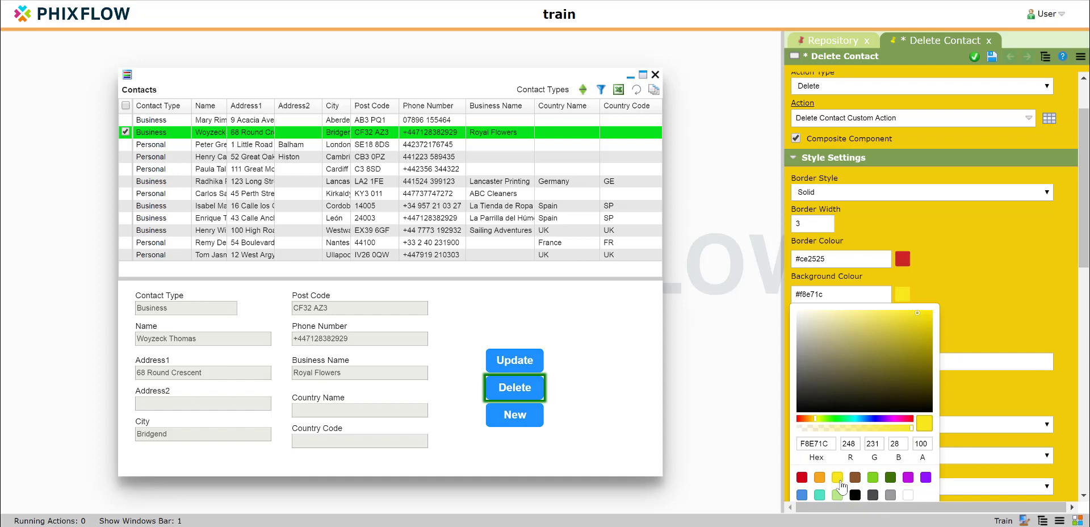
left_click(874, 329)
left_click(908, 317)
left_click(956, 302)
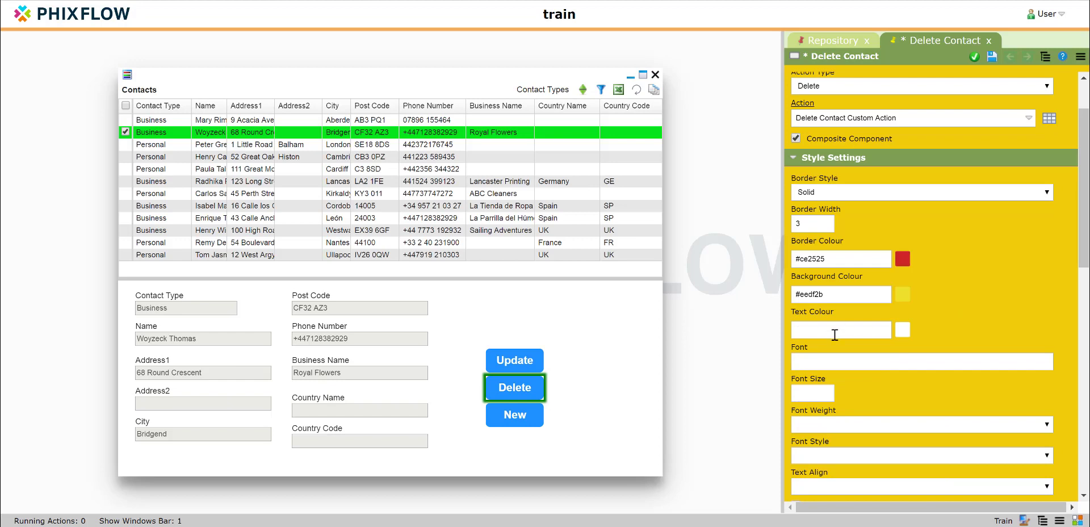
Step: Set the Delete button's text colour to #000000 and its font style to Italic, and save the changes
left_click(899, 334)
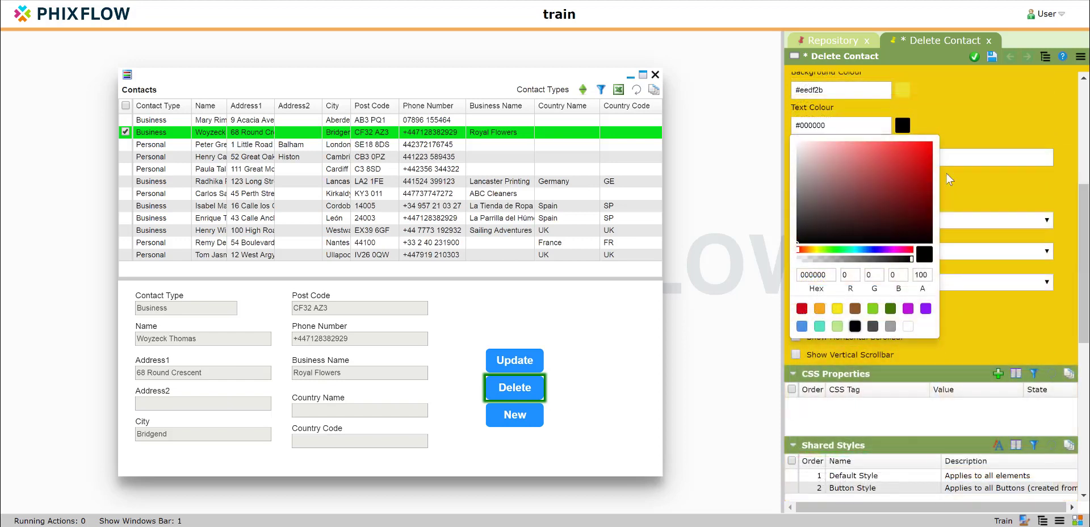
left_click(996, 126)
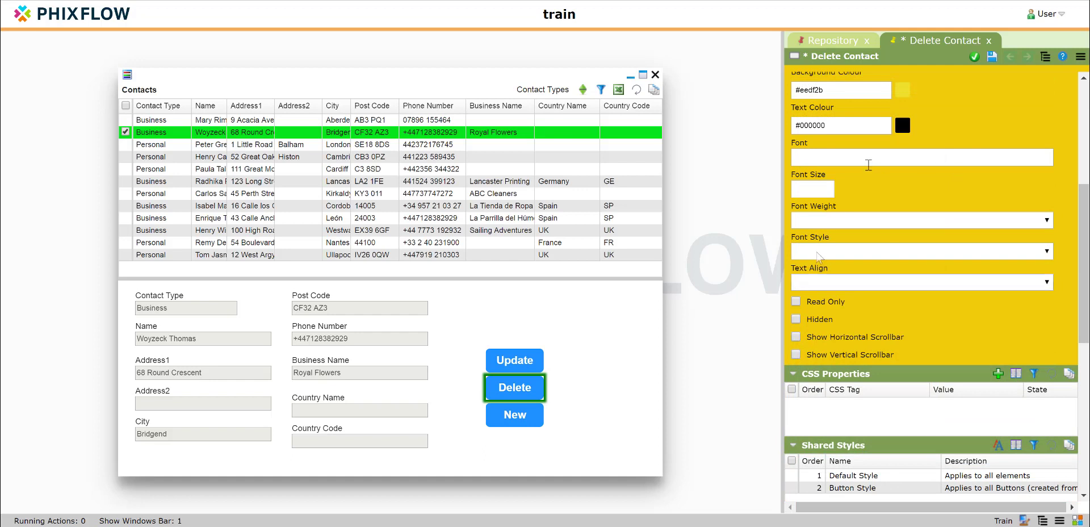
left_click(819, 254)
left_click(809, 316)
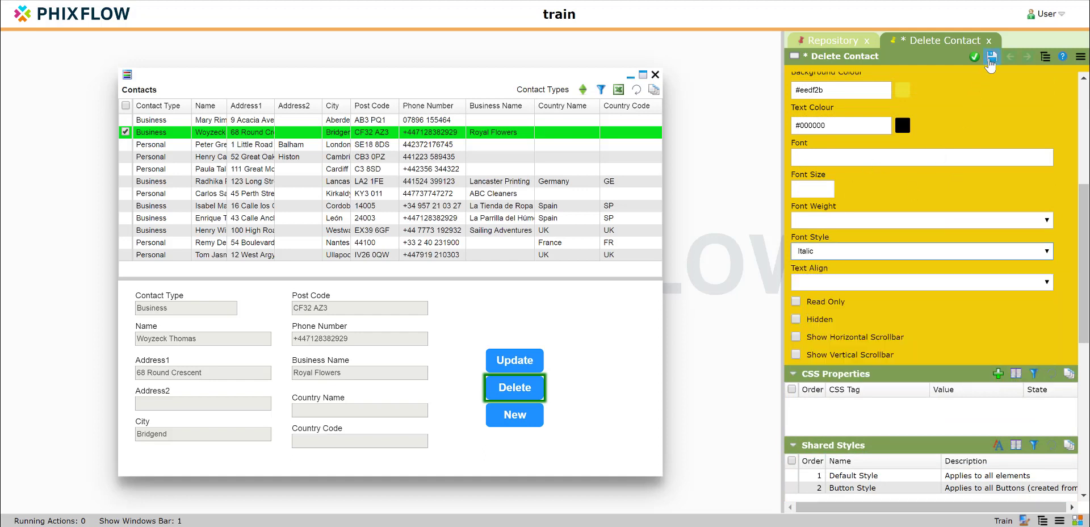
left_click(991, 59)
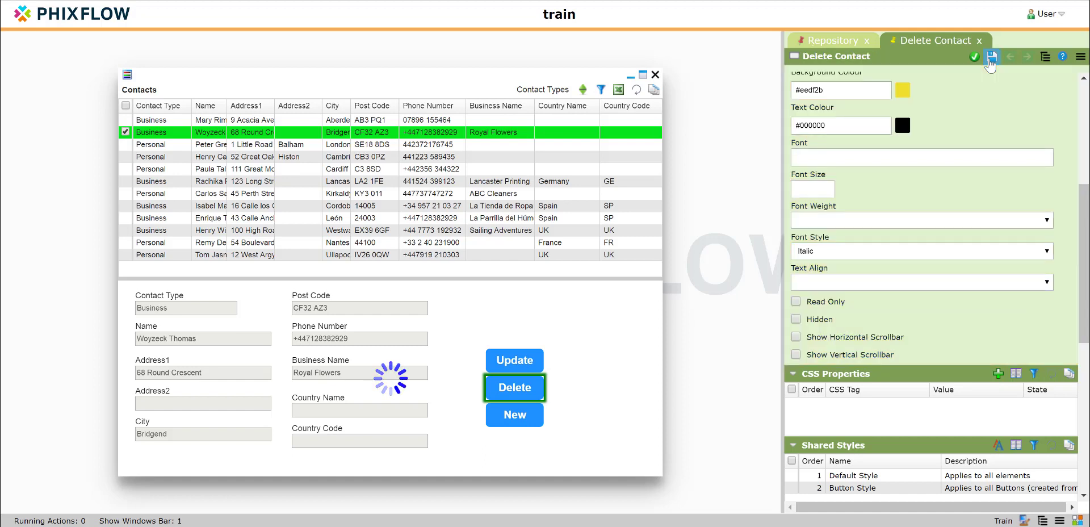
left_click(598, 426)
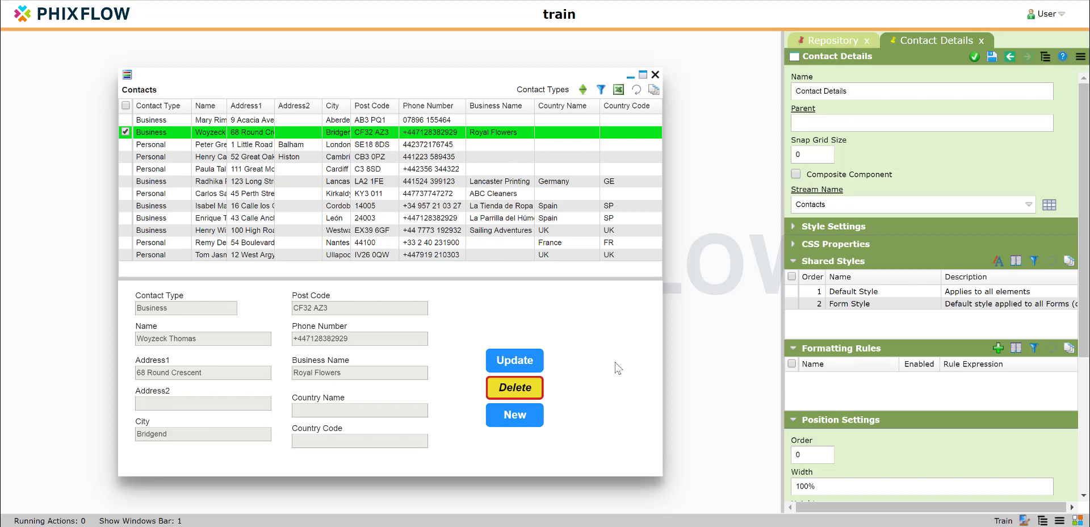
Step: Open the shared Button Style that is applied to the Update button
left_click(530, 364)
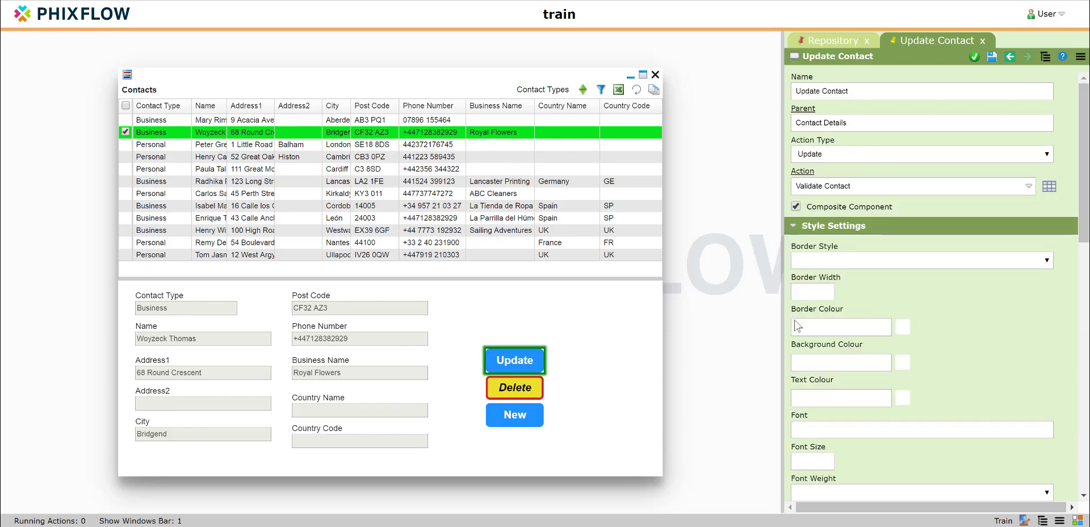
scroll(795, 321, "down", 7)
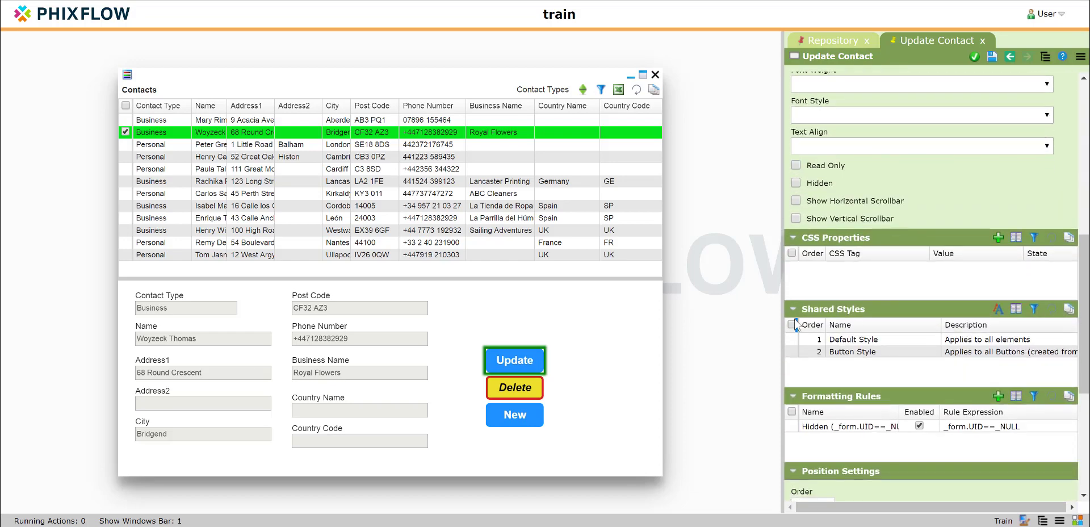
left_click(852, 352)
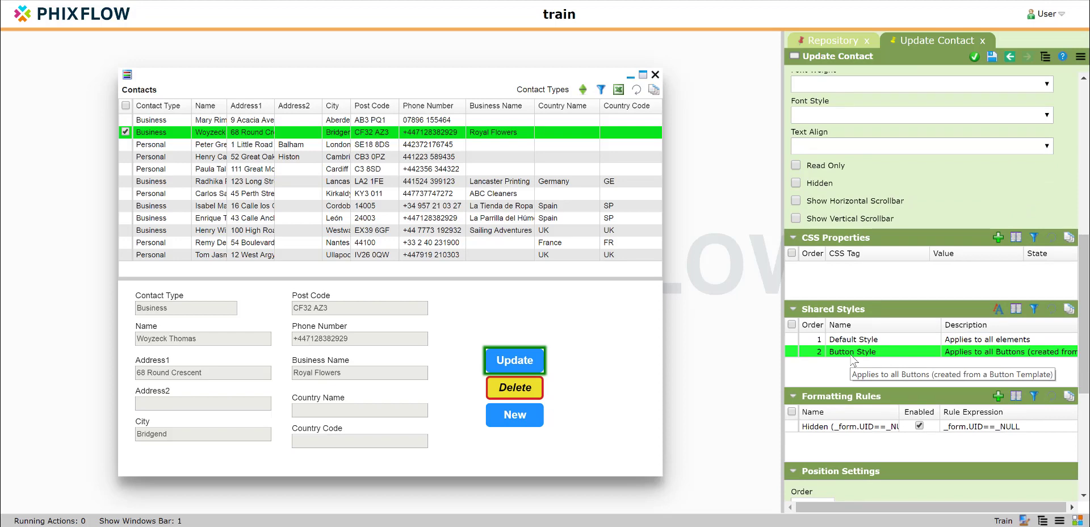
double_click(852, 353)
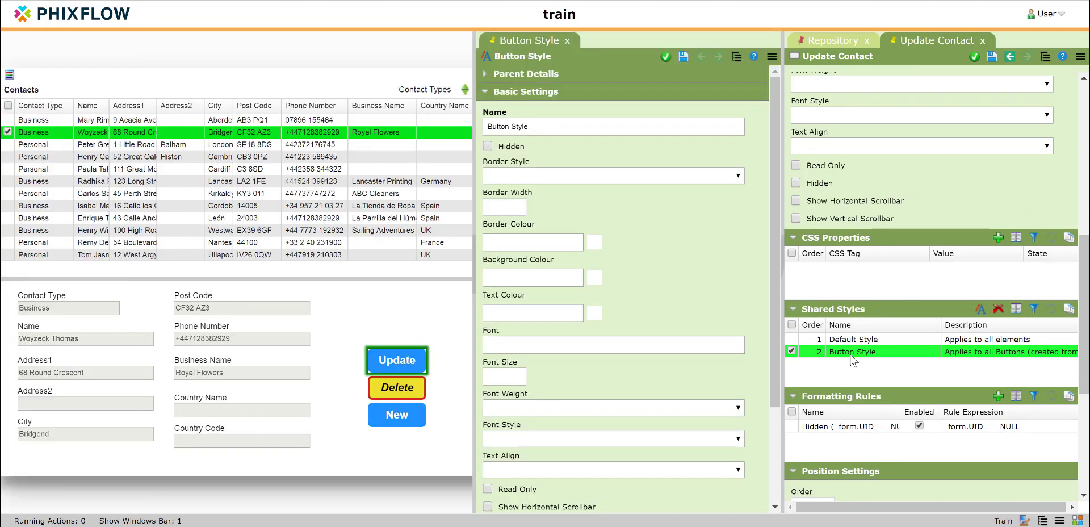
Step: Set the Button Style's background colour to the turquoise #77e5cc
left_click(594, 278)
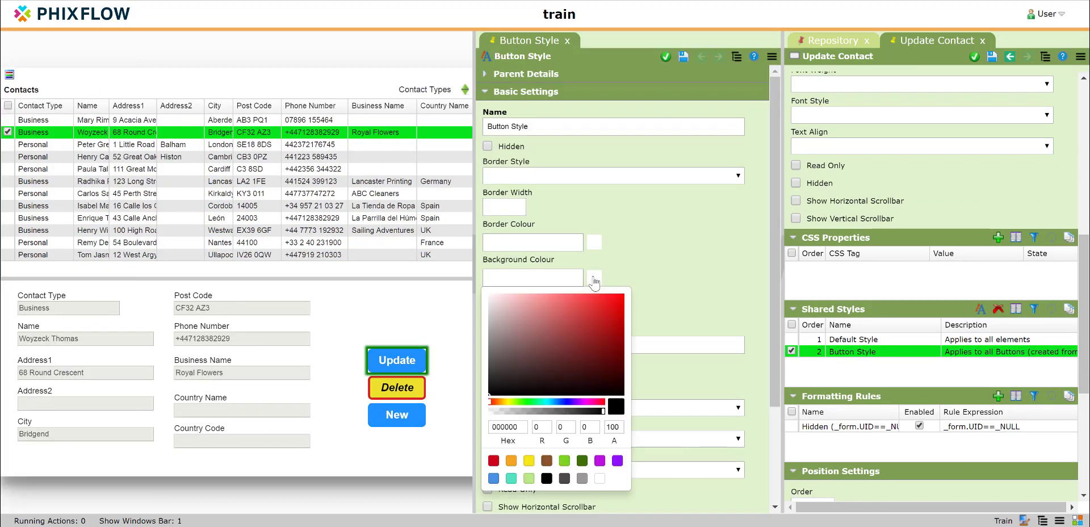
left_click(510, 480)
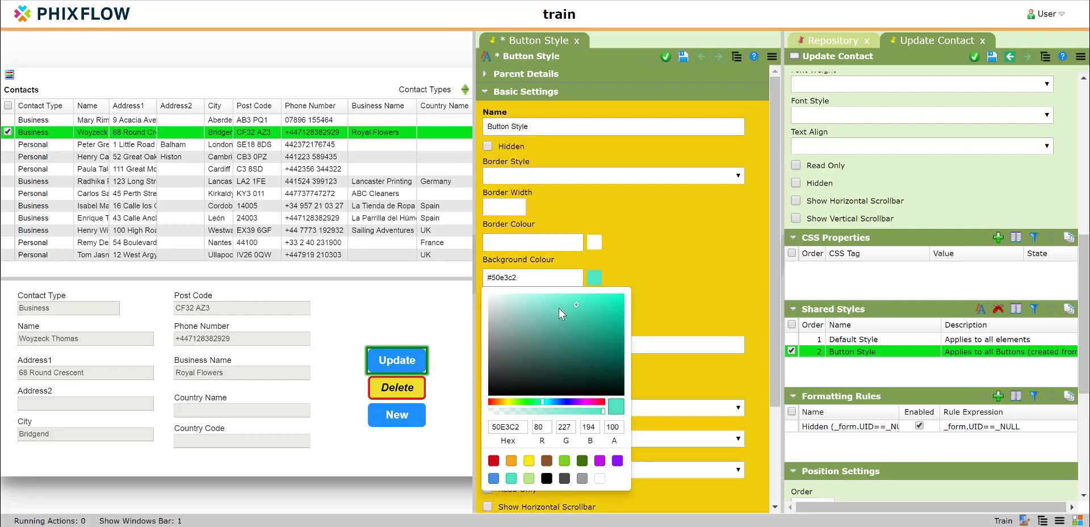
left_click(553, 305)
left_click(670, 268)
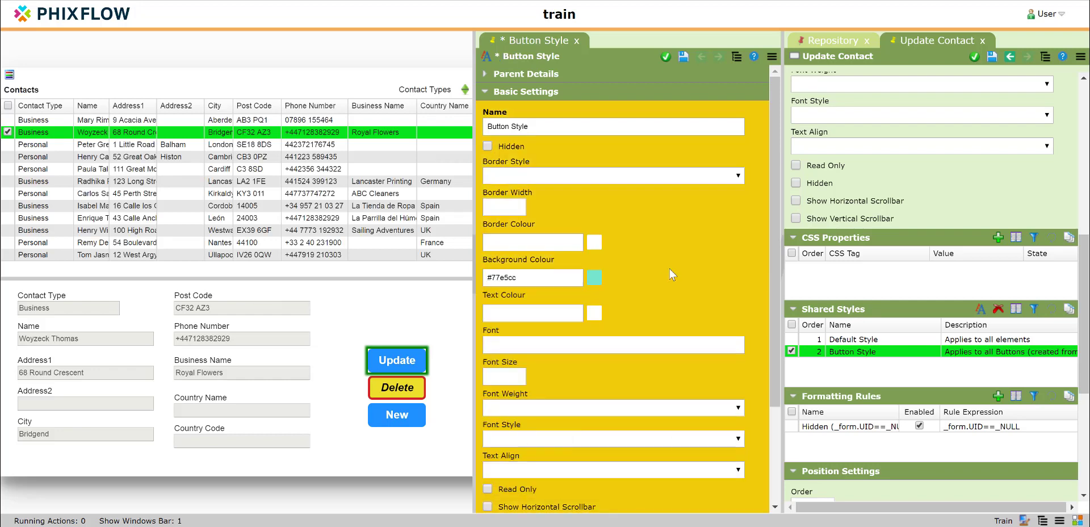
Step: Set the Button Style's text colour to black, #000000
left_click(595, 314)
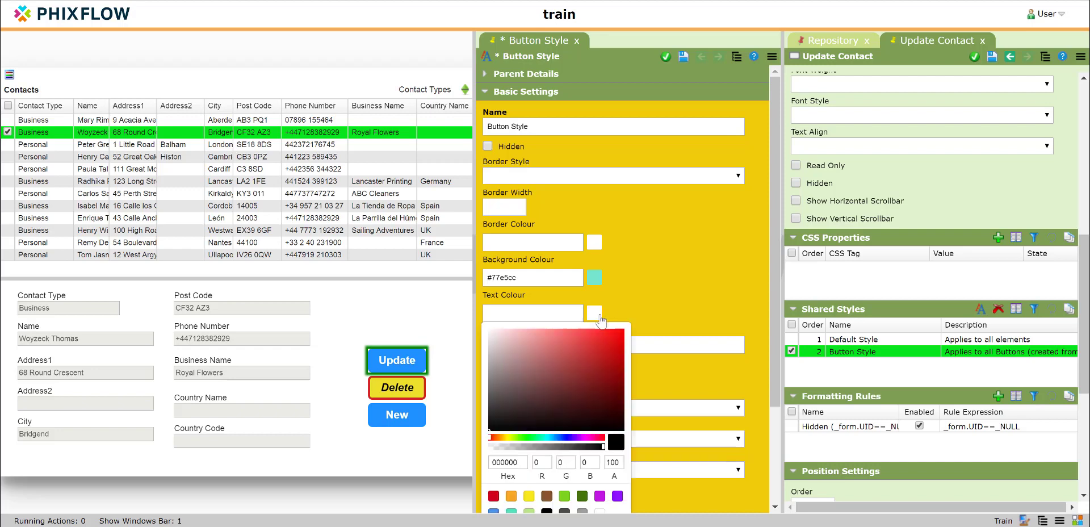
scroll(583, 381, "down", 3)
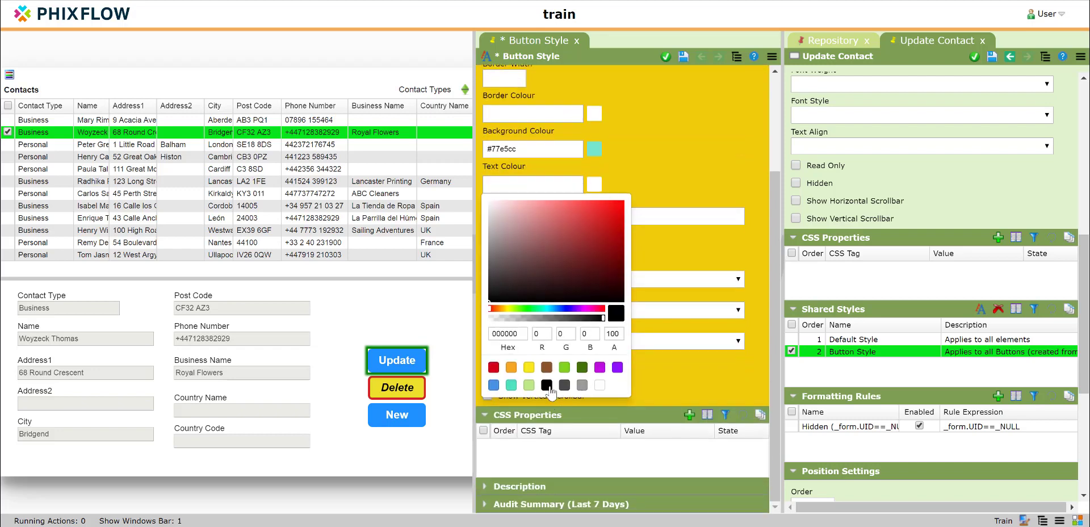
left_click(547, 385)
left_click(687, 175)
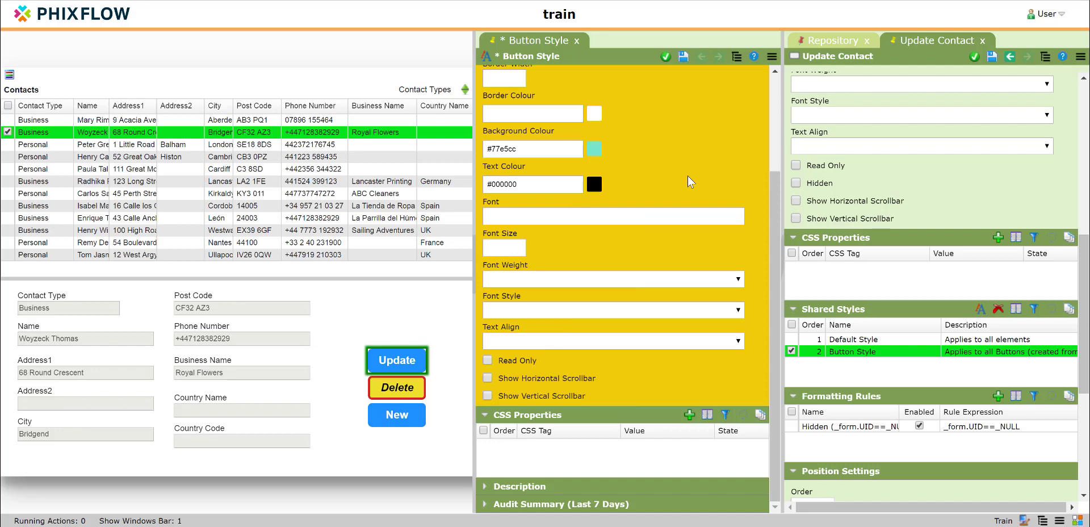
Step: Set the Button Style's font style to Italic, then save and close the shared style
left_click(521, 312)
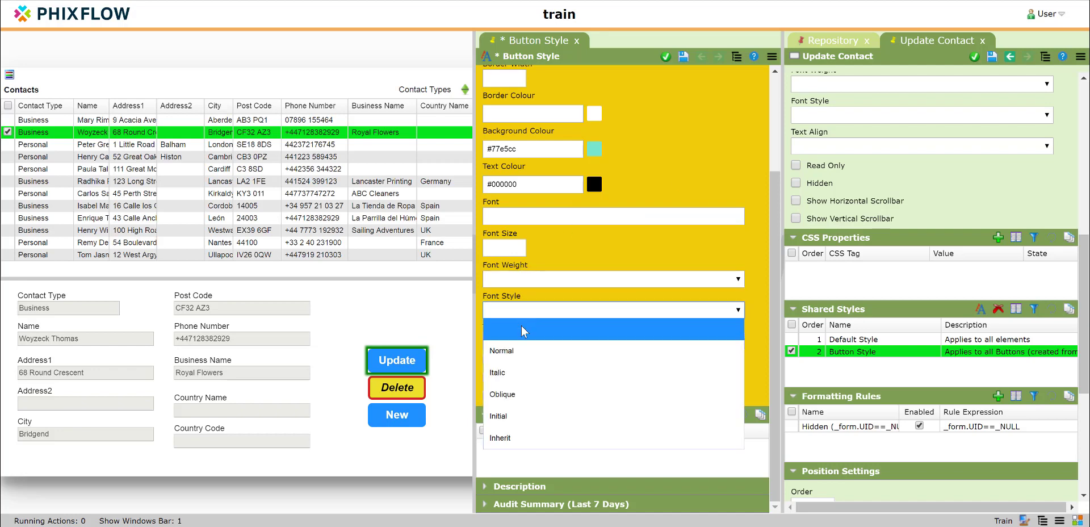
left_click(518, 372)
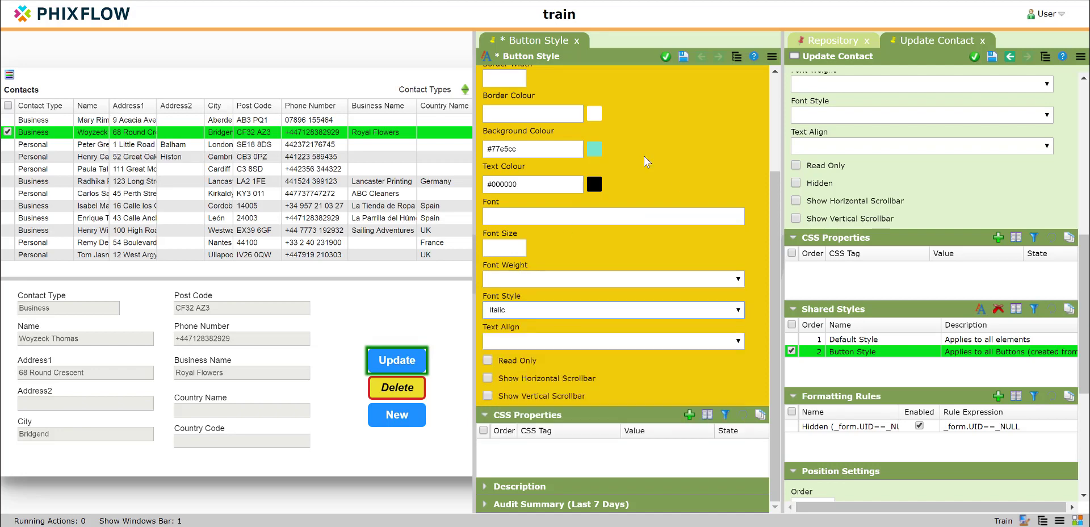
left_click(683, 56)
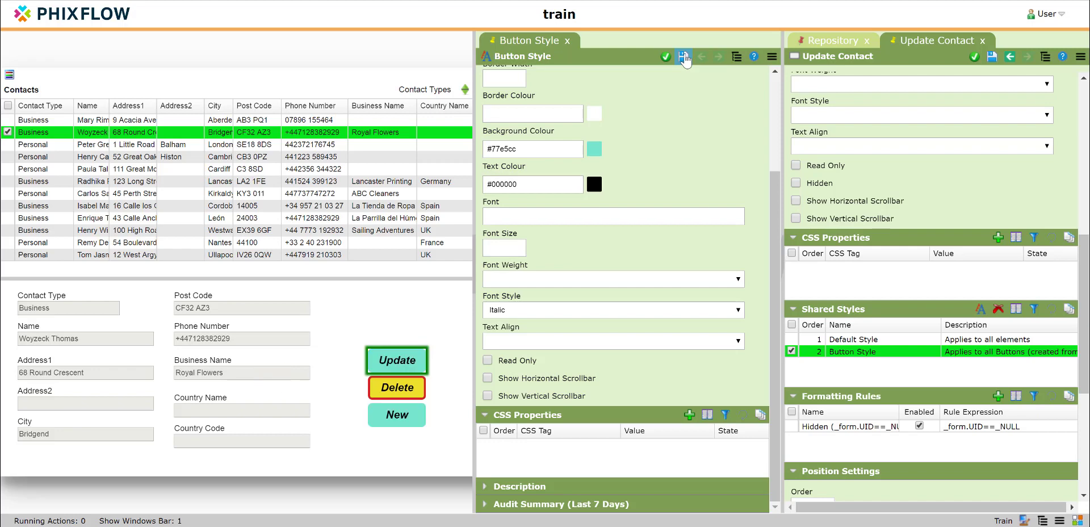
left_click(458, 473)
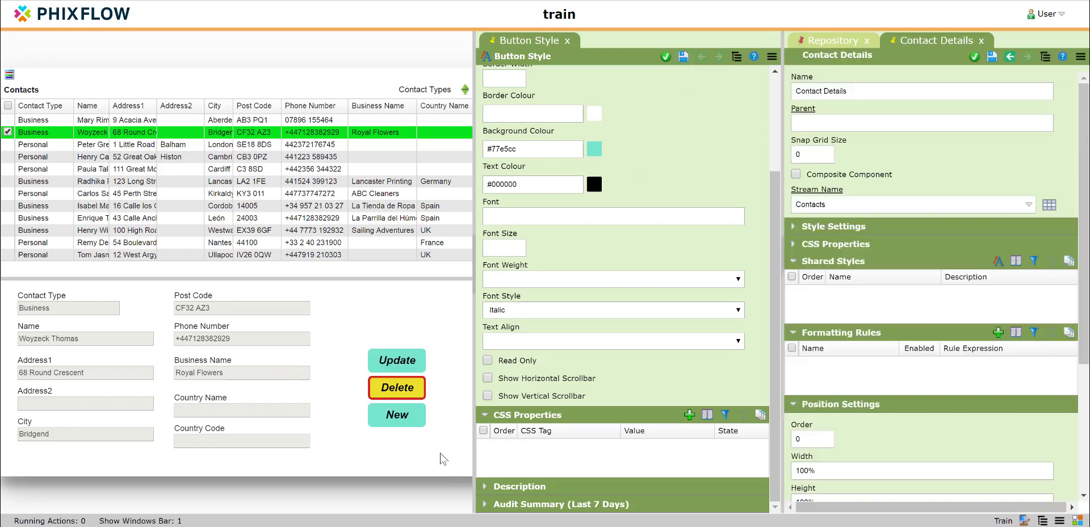
left_click(567, 41)
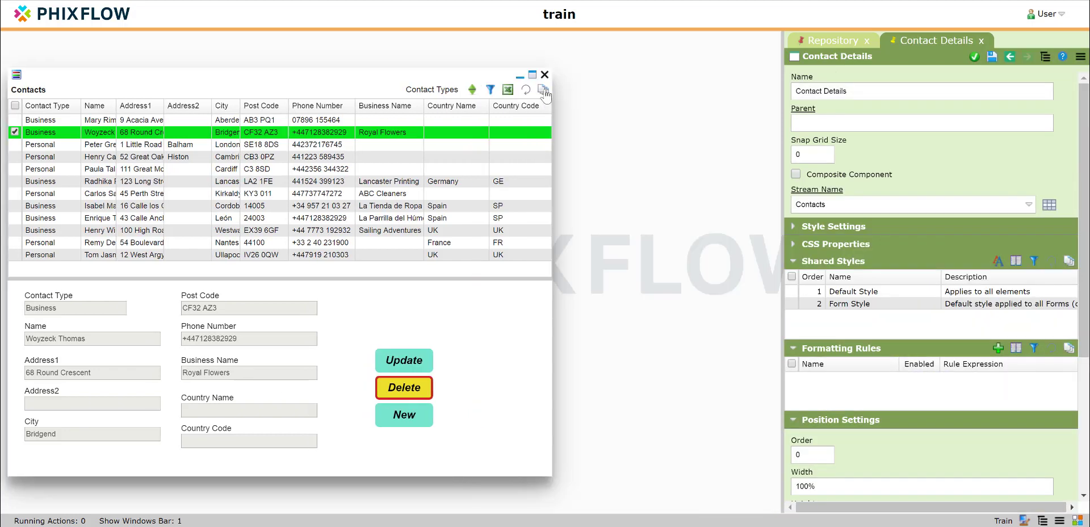
Step: Clear the Delete button's individual border style, border width and border colour
left_click(416, 386)
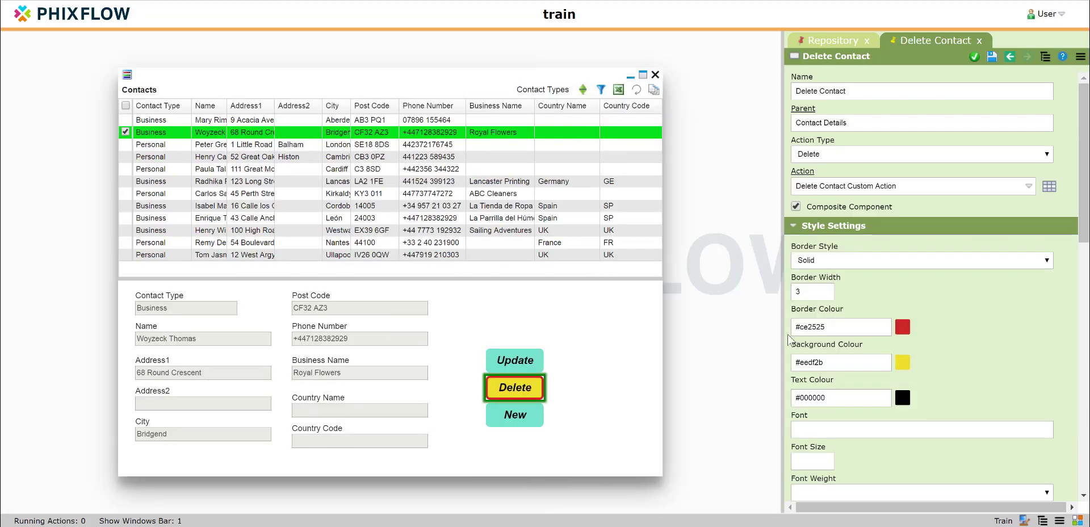
left_click(827, 257)
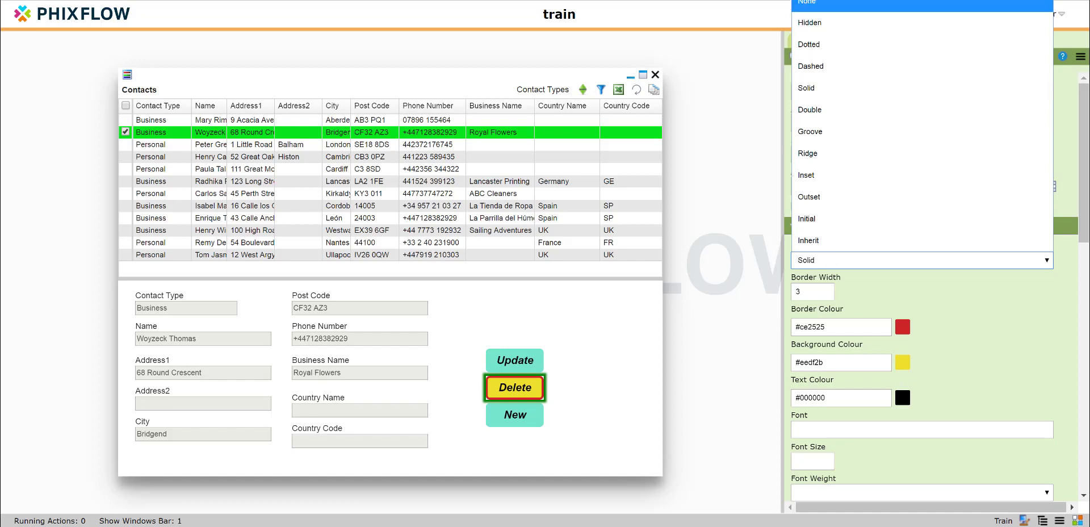
key("Escape")
left_click(803, 290)
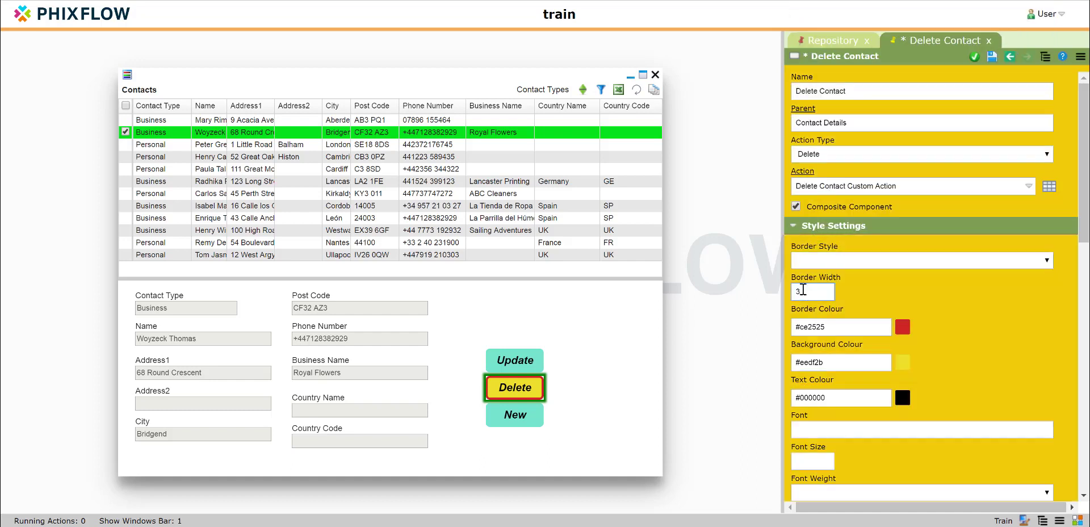
key("BackSpace")
left_click_drag(839, 327, 792, 329)
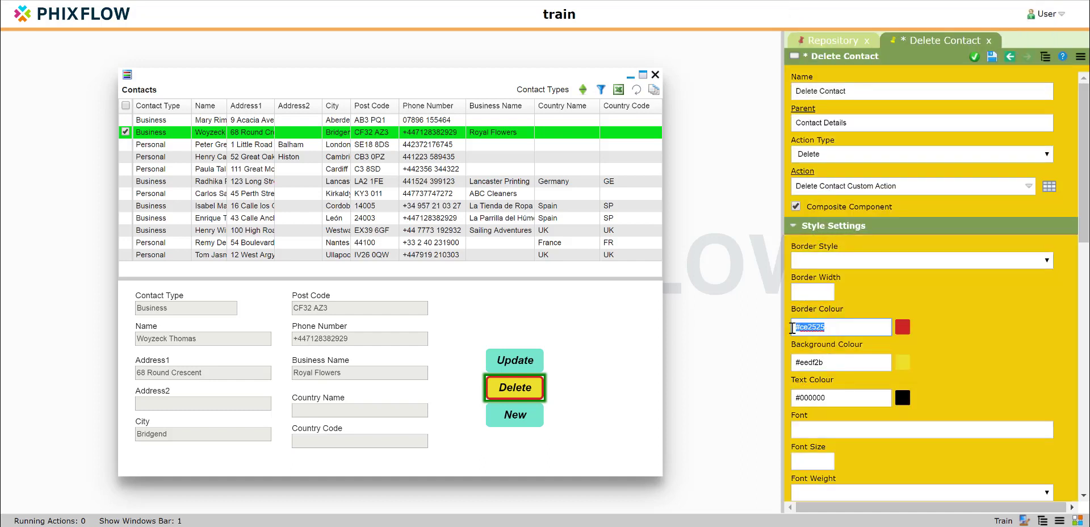
key("BackSpace")
Step: Clear the Delete button's individual background colour and text colour
left_click_drag(830, 362, 794, 362)
key("BackSpace")
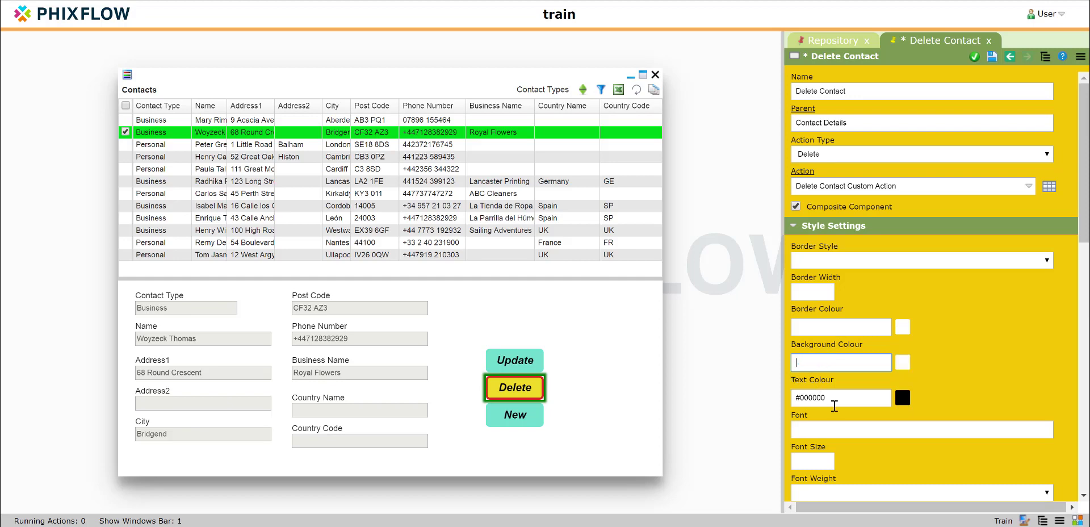
left_click_drag(834, 404, 718, 382)
key("BackSpace")
Step: Clear the Delete button's individual font style, then save and close its properties
scroll(883, 315, "down", 4)
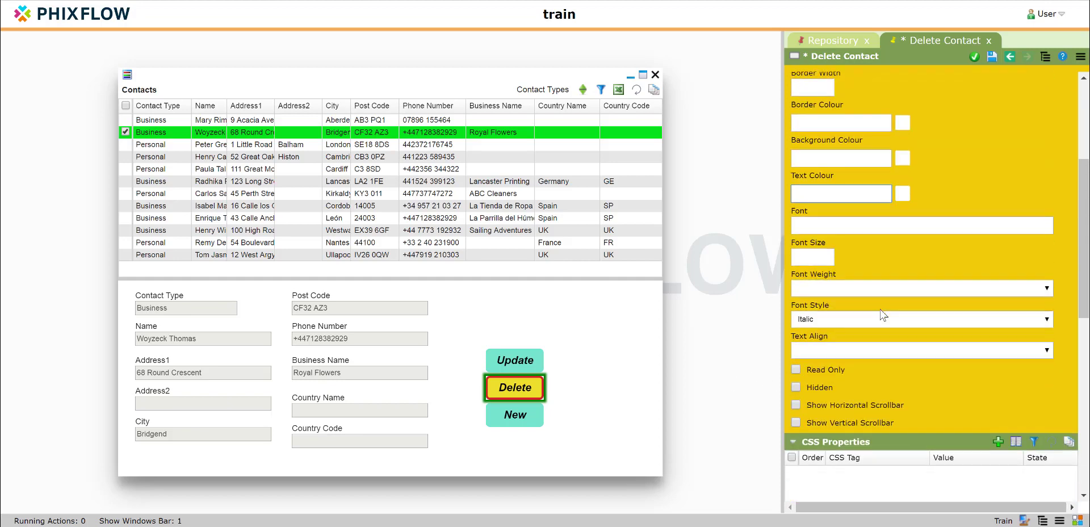
left_click(816, 320)
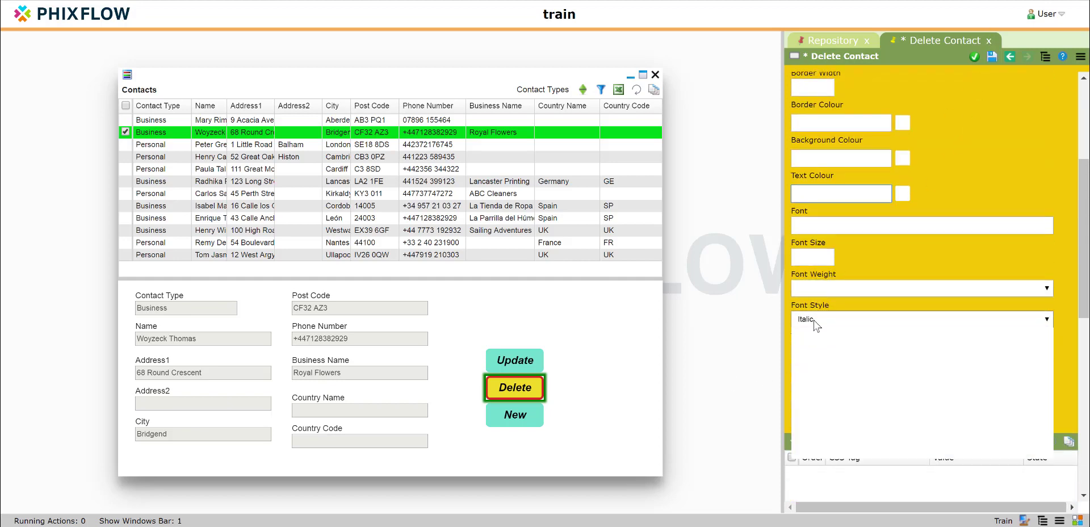
left_click(813, 339)
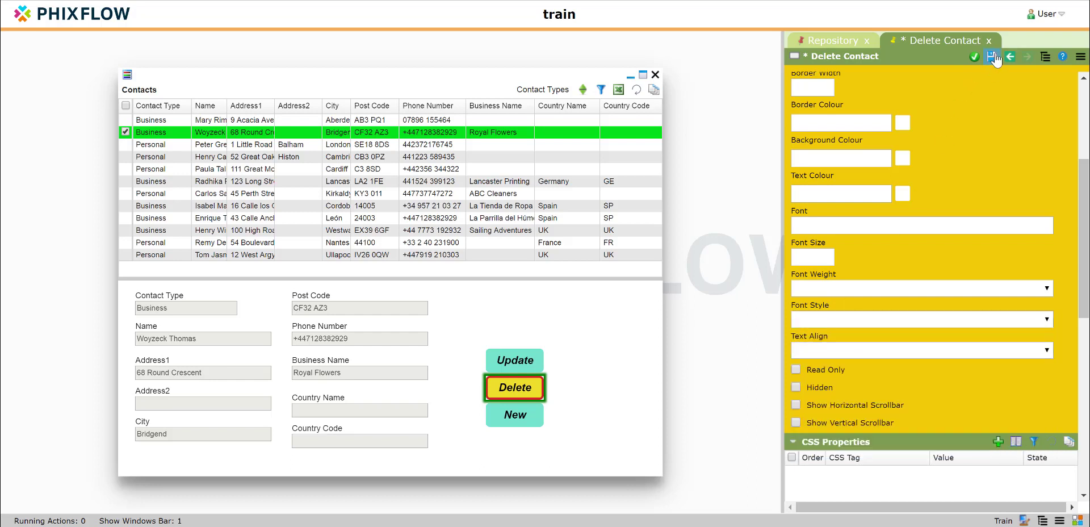
left_click(993, 58)
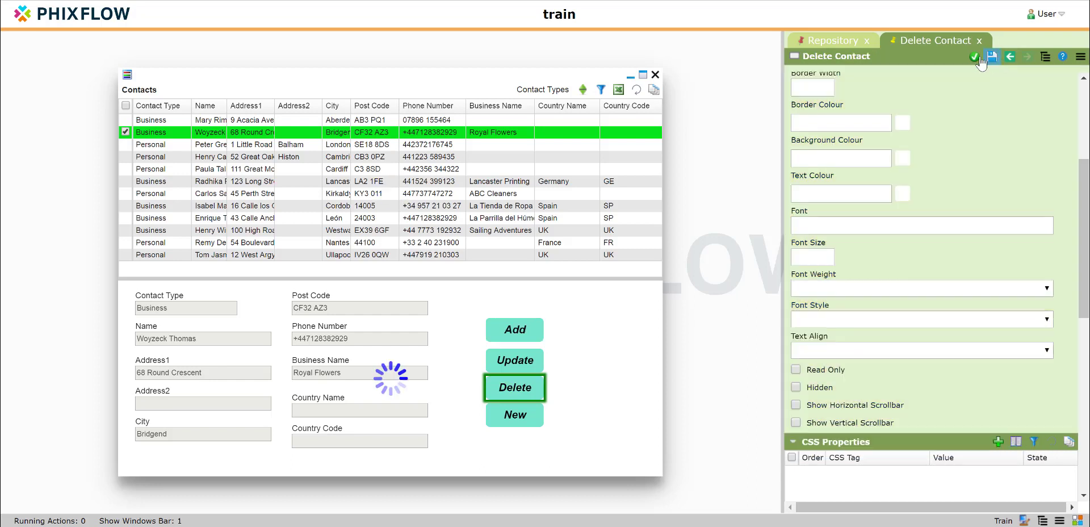
left_click(975, 58)
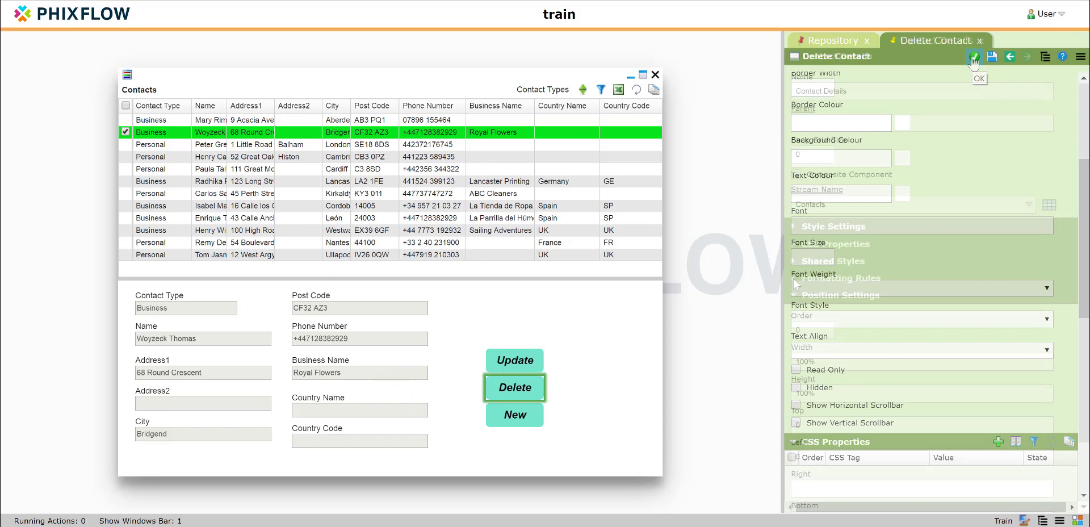
Step: Open the shared Button Style from the Delete button's list of applied styles
left_click(531, 391)
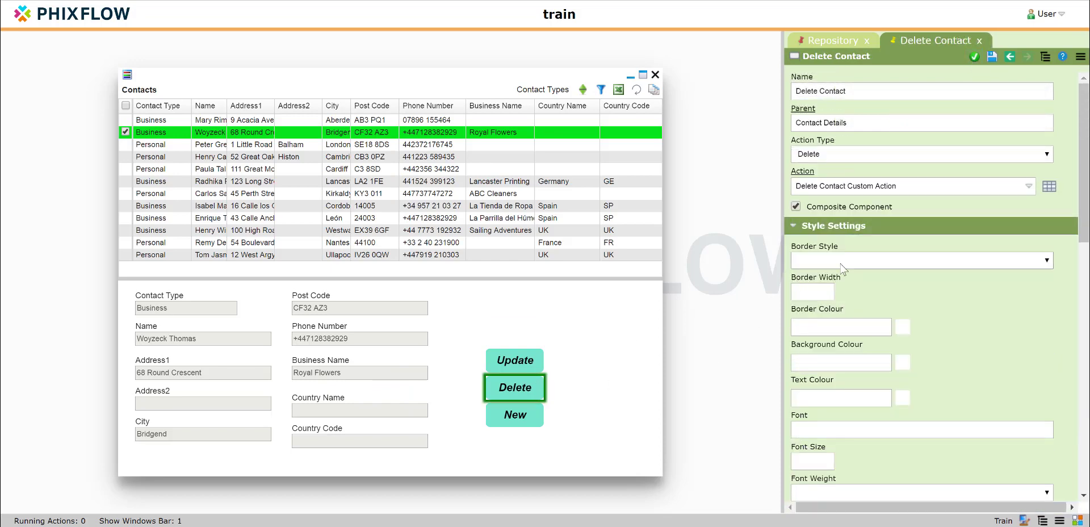
scroll(843, 270, "down", 5)
scroll(845, 270, "down", 3)
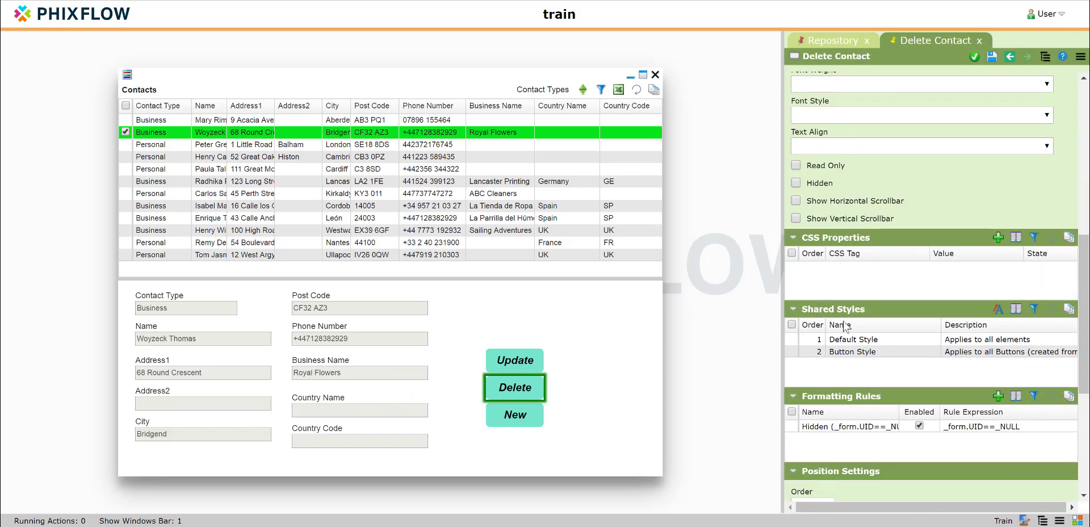
left_click(847, 350)
double_click(846, 350)
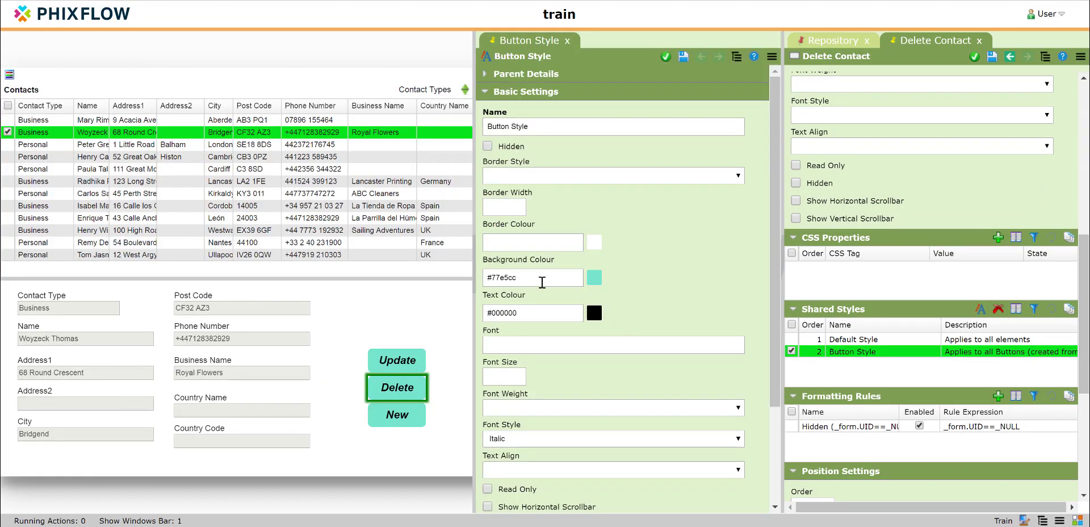
Step: Clear the background colour and text colour from the shared Button Style and save it
left_click_drag(542, 282, 469, 277)
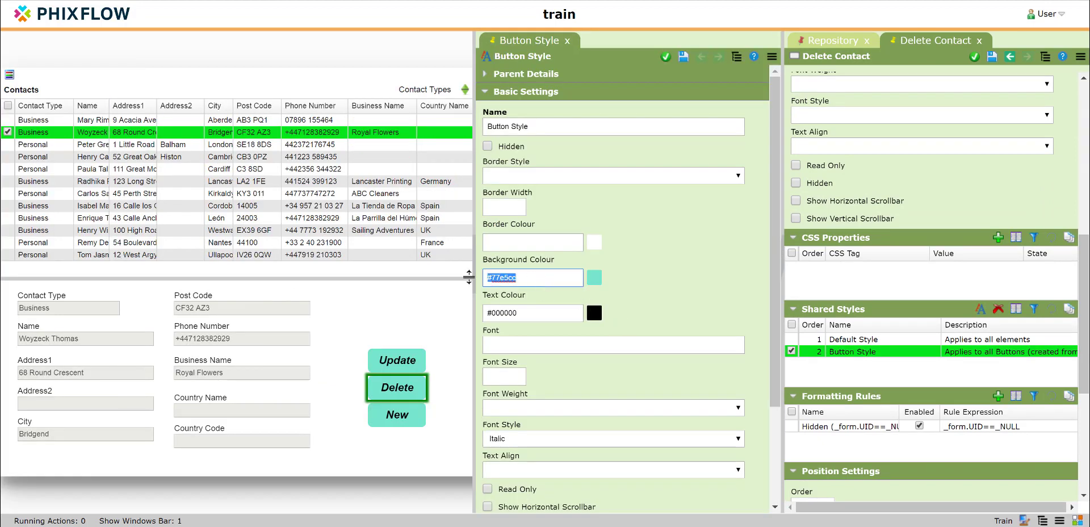
key("Delete")
left_click_drag(537, 313, 484, 313)
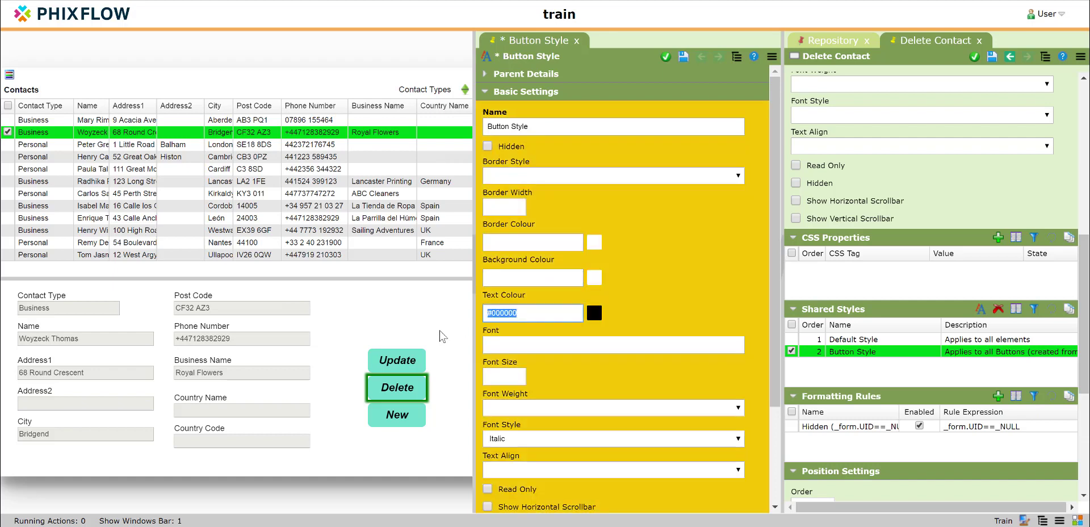
key("Delete")
left_click(687, 58)
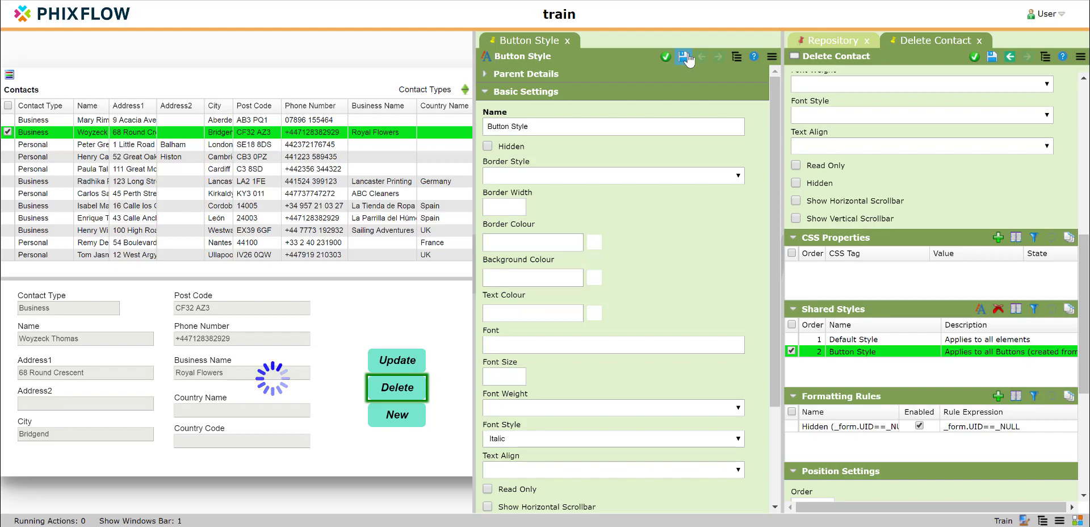
Step: Add a new CSS property to the Delete button with the CSS tag background-color
left_click(541, 393)
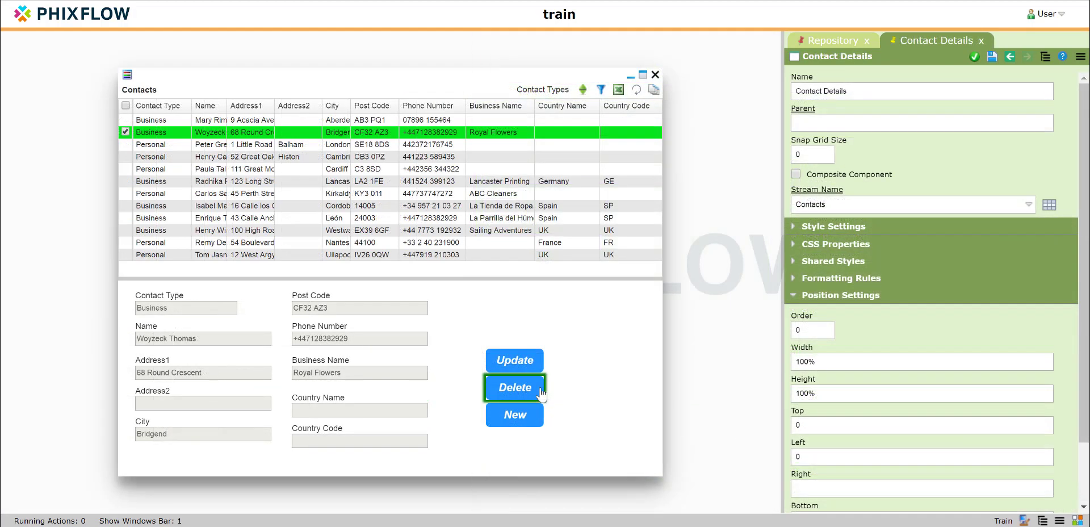
scroll(896, 255, "down", 6)
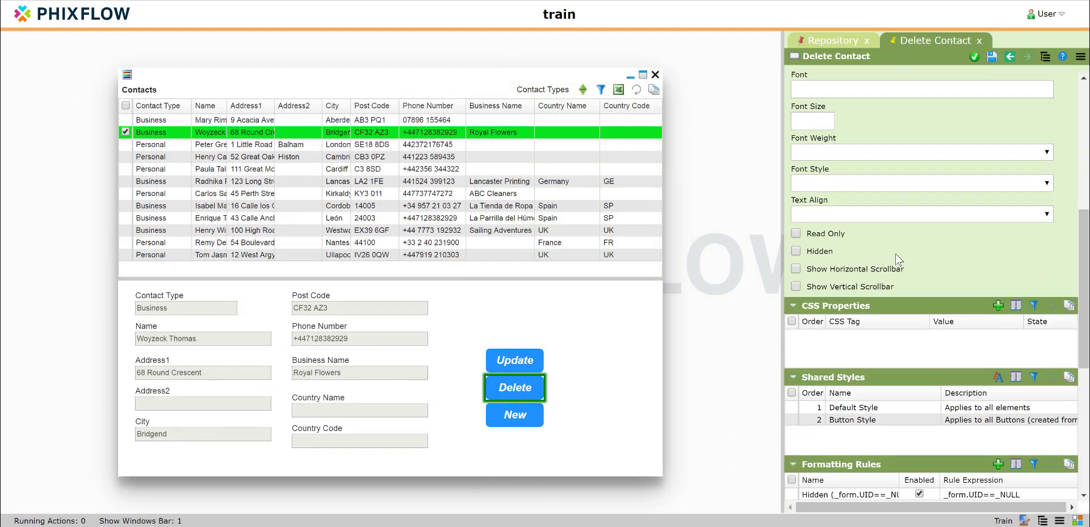
left_click(997, 307)
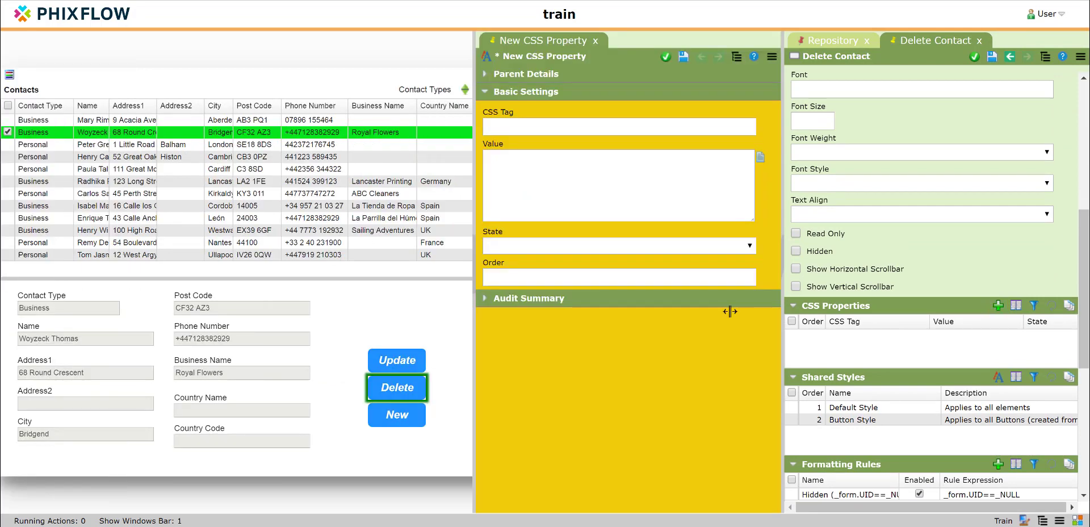
left_click(588, 127)
type("bc")
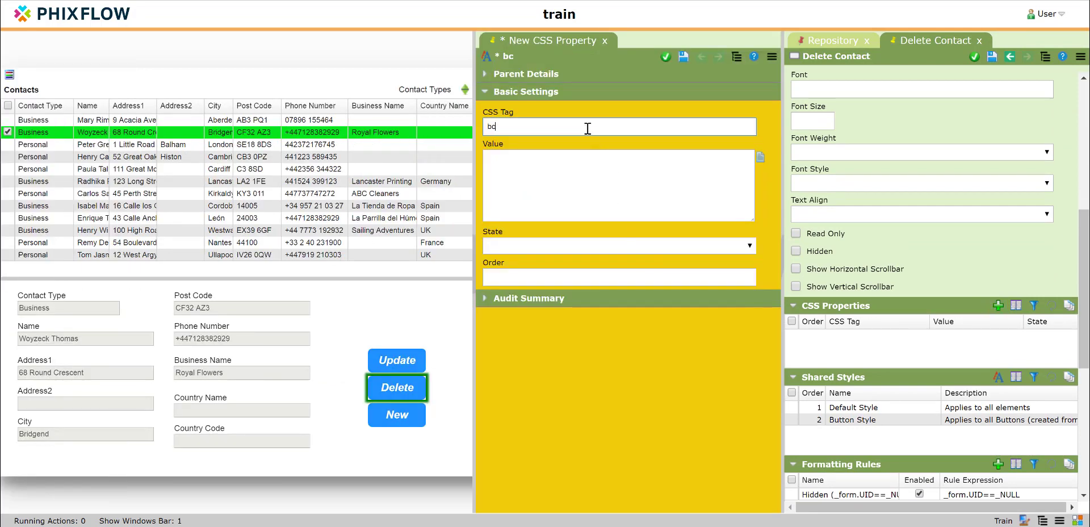
type("ackground-color")
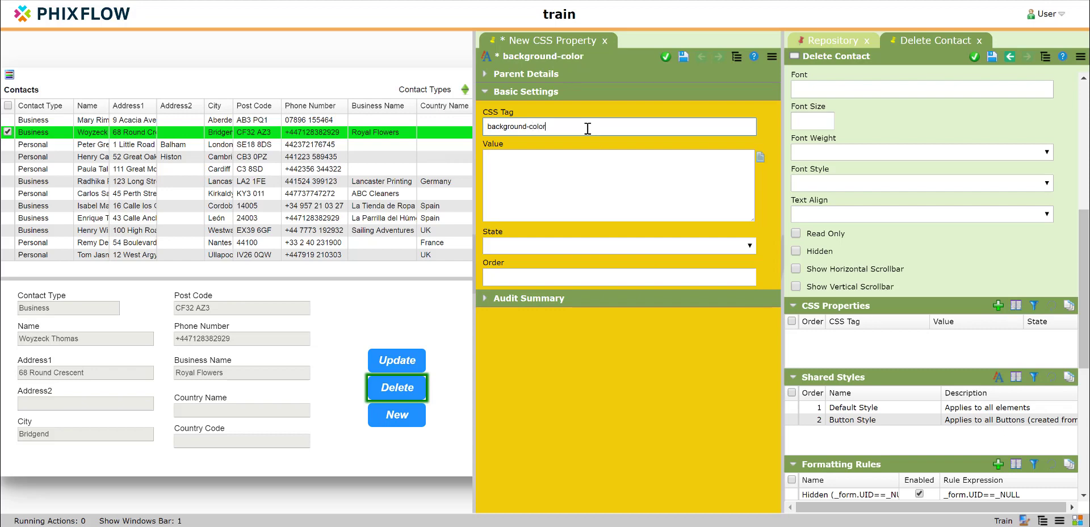
Step: Pick orange #f5a623 as the background colour in the Delete label's style settings to obtain its hex code
left_click(572, 195)
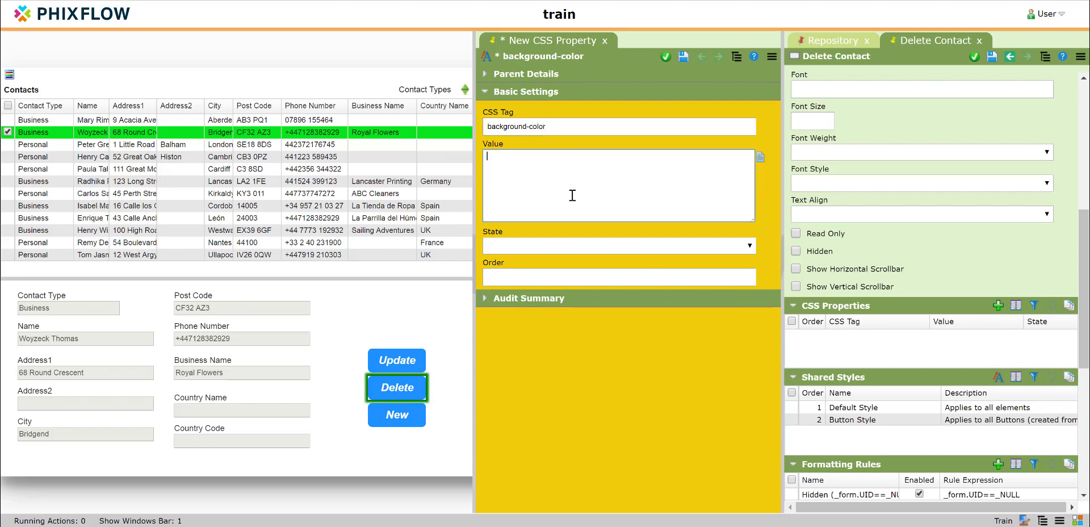
left_click(405, 383)
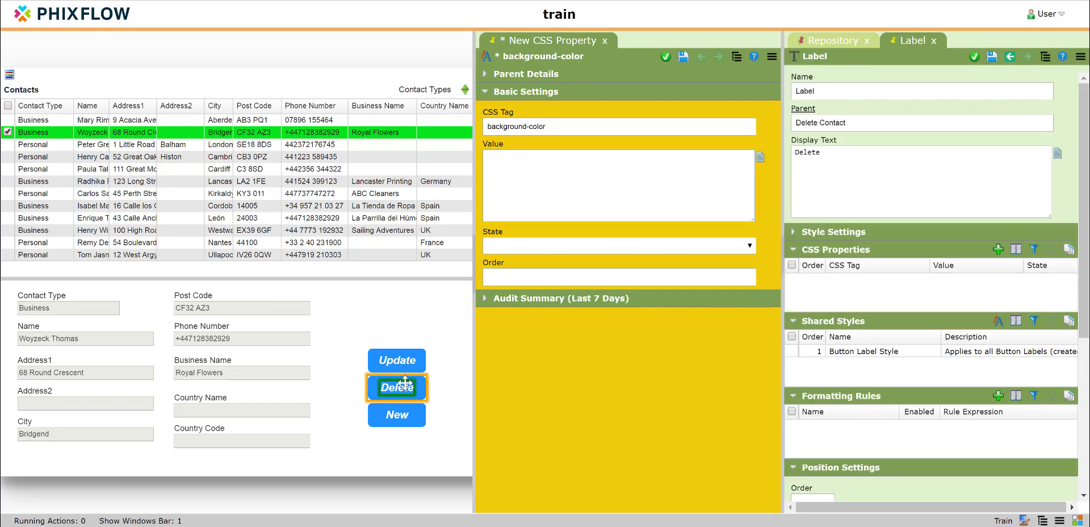
left_click(793, 231)
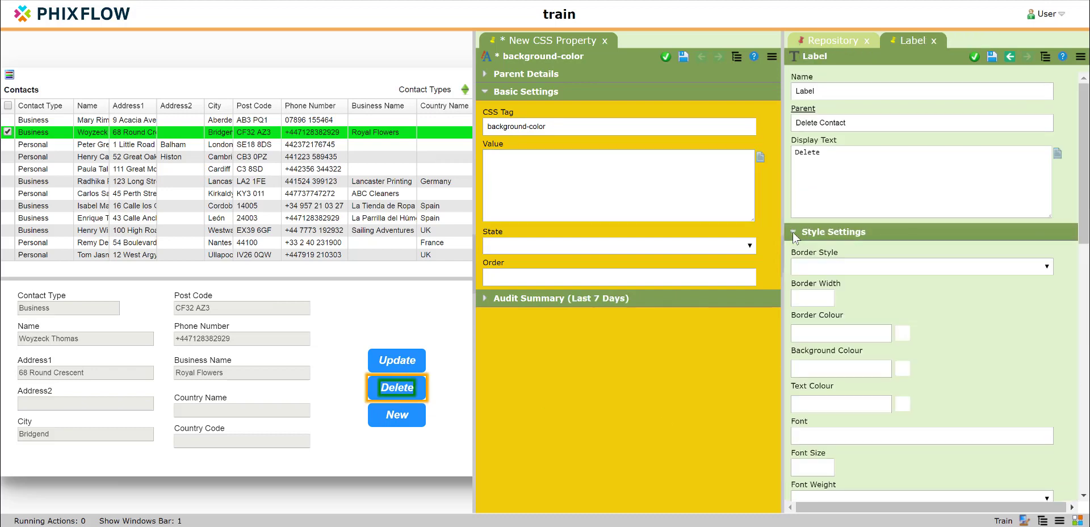
scroll(897, 341, "down", 4)
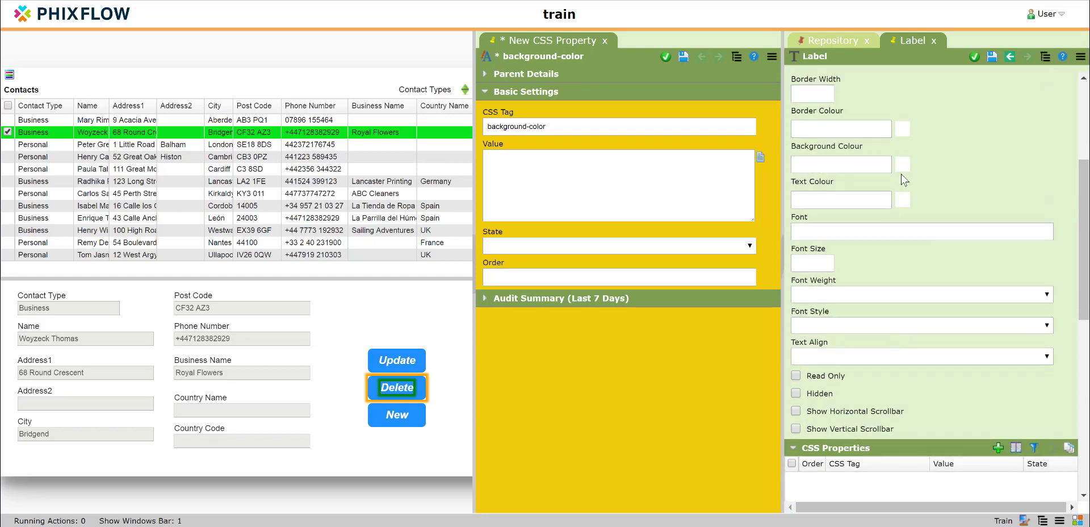
left_click(903, 173)
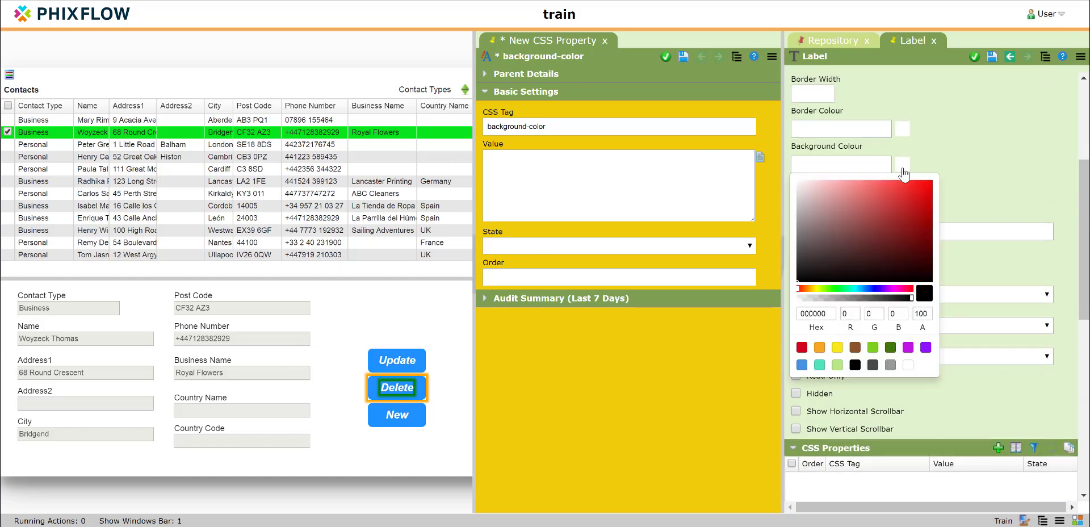
left_click(820, 348)
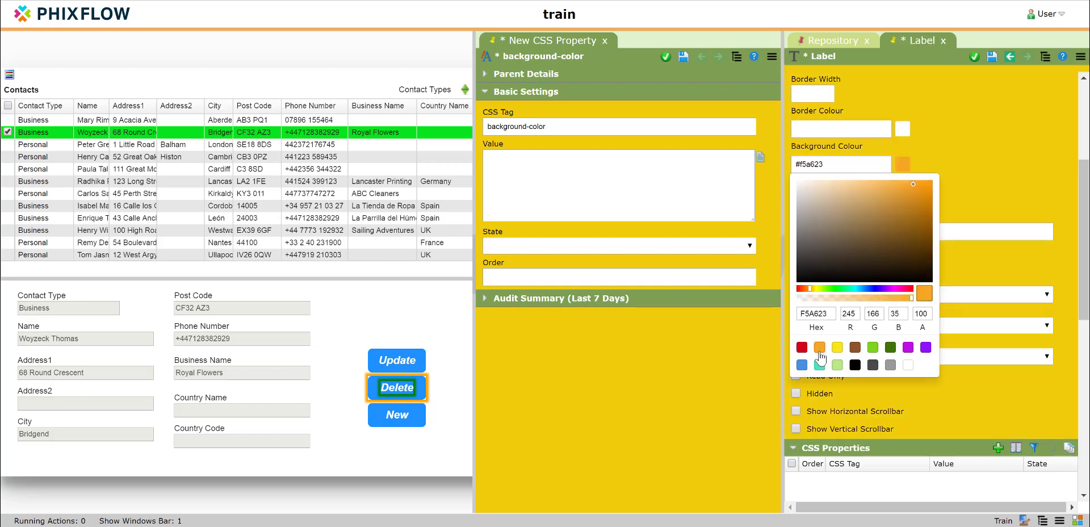
left_click(786, 162)
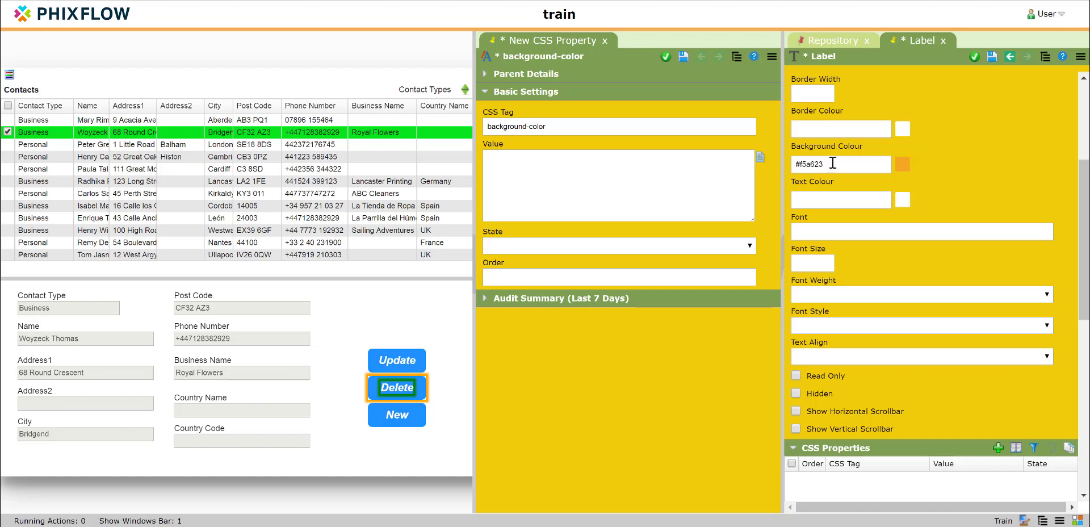
Step: Copy the hex code #f5a623 from the label's background colour into the new CSS property's value
left_click_drag(832, 163, 795, 164)
key("ctrl+c")
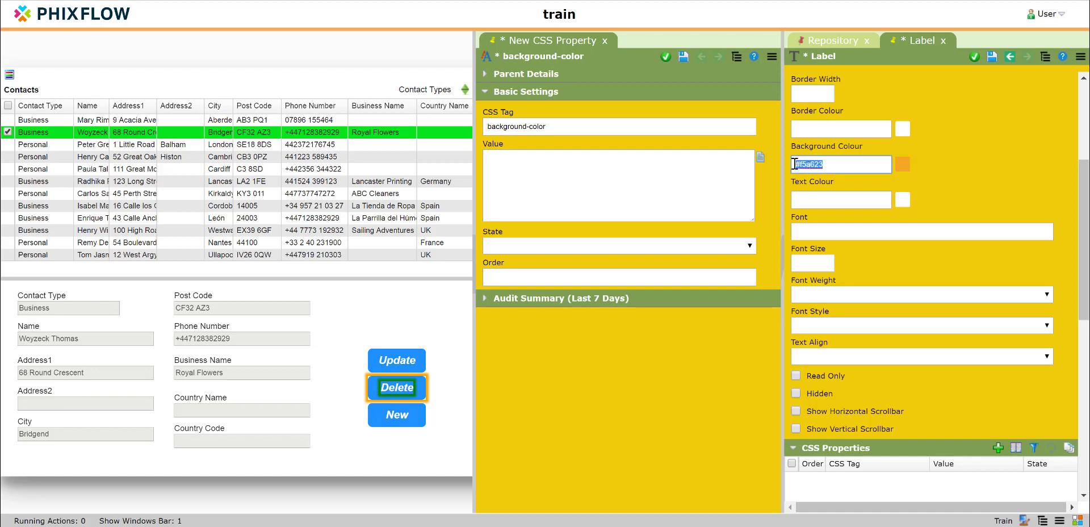
left_click(529, 194)
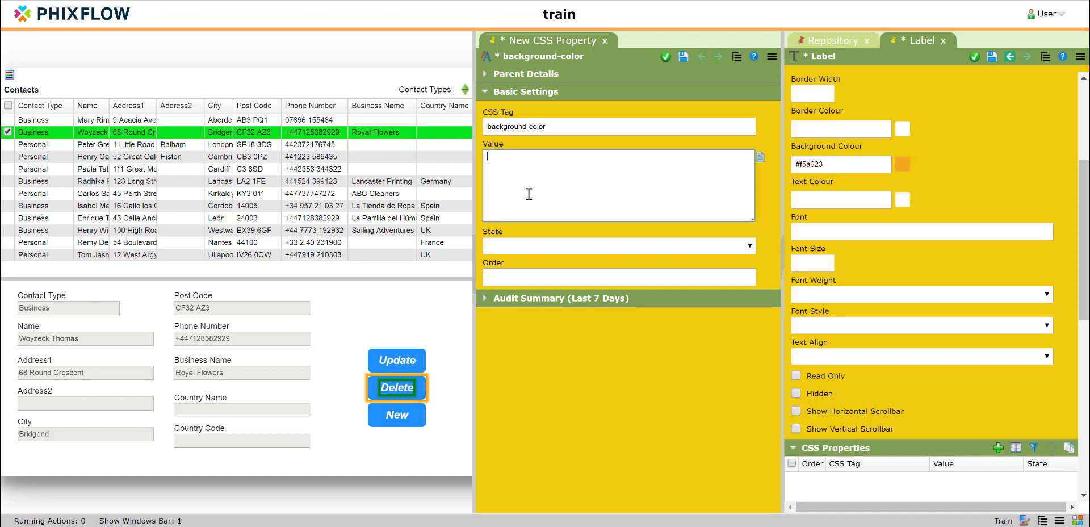
key("ctrl+v")
Step: Close the Delete label's properties and discard the unsaved colour change
left_click_drag(855, 167, 806, 173)
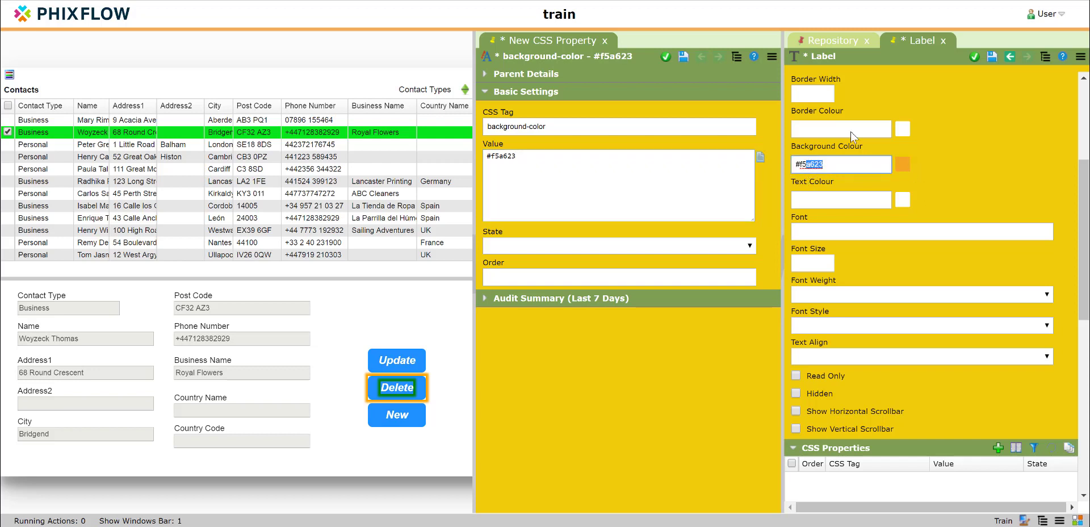
left_click(945, 41)
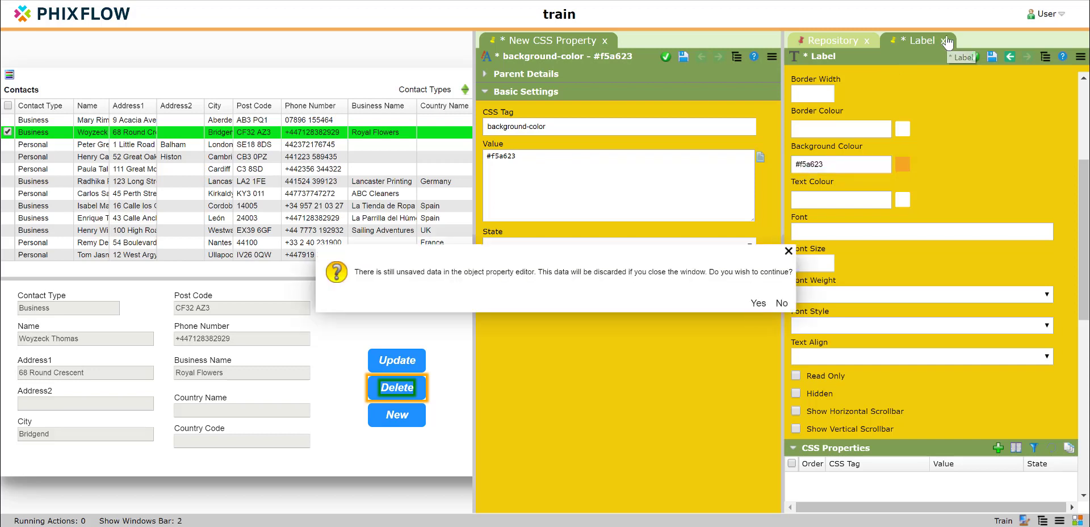
left_click(758, 304)
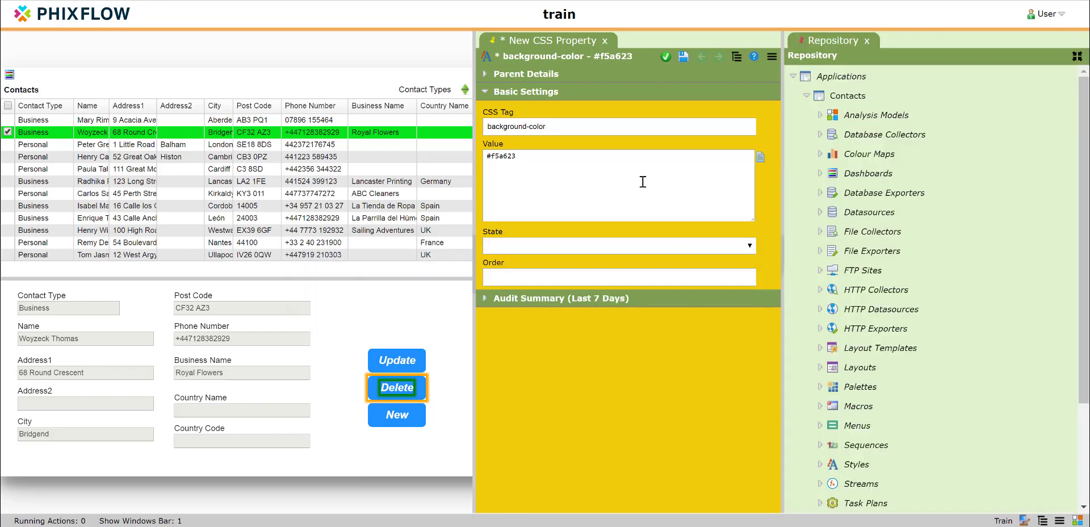
Step: Set the background-color CSS property's state to Mouse Over and save it
left_click(752, 248)
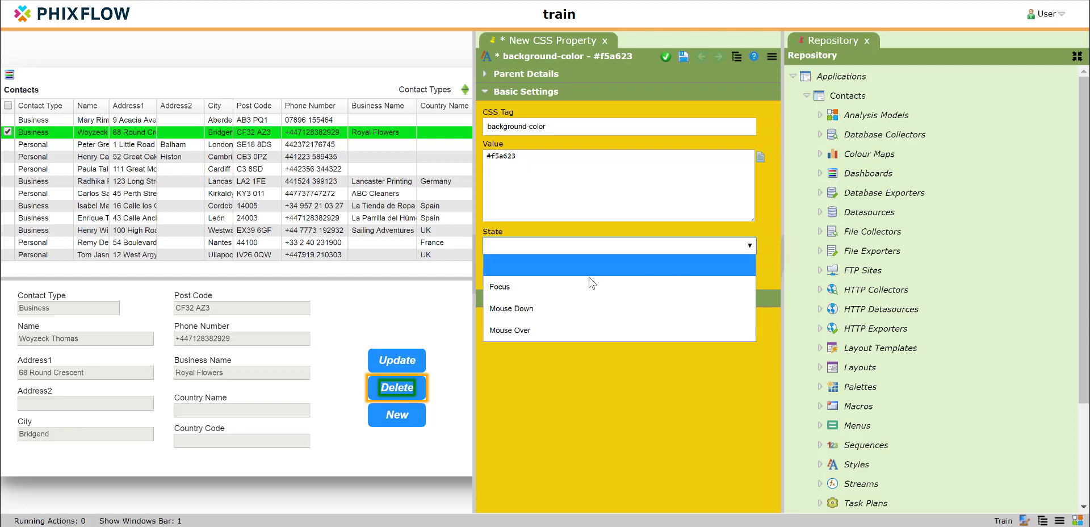
left_click(564, 327)
left_click(684, 58)
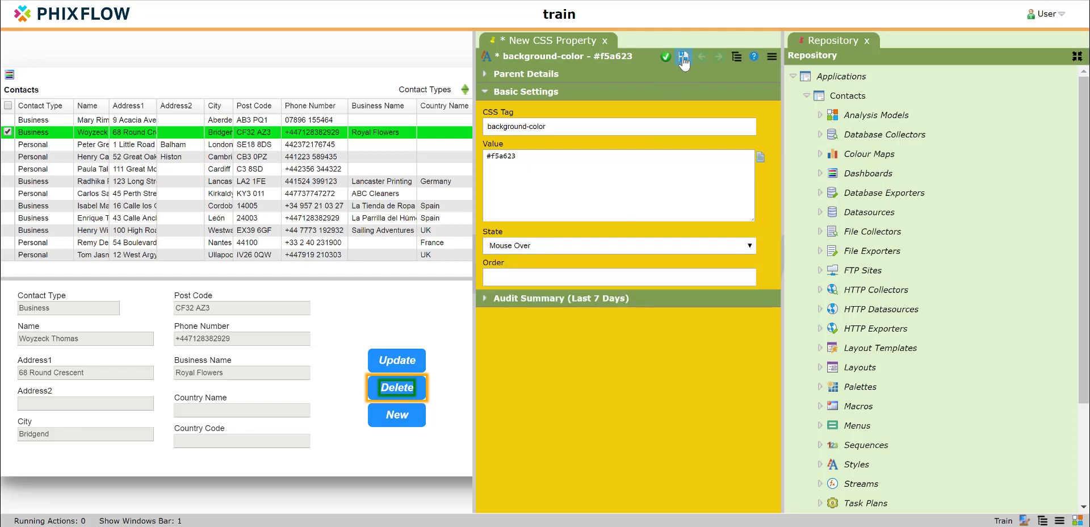
Step: Close the background-color property's editor and open the Button Style shared style applied to the Delete button
left_click(670, 57)
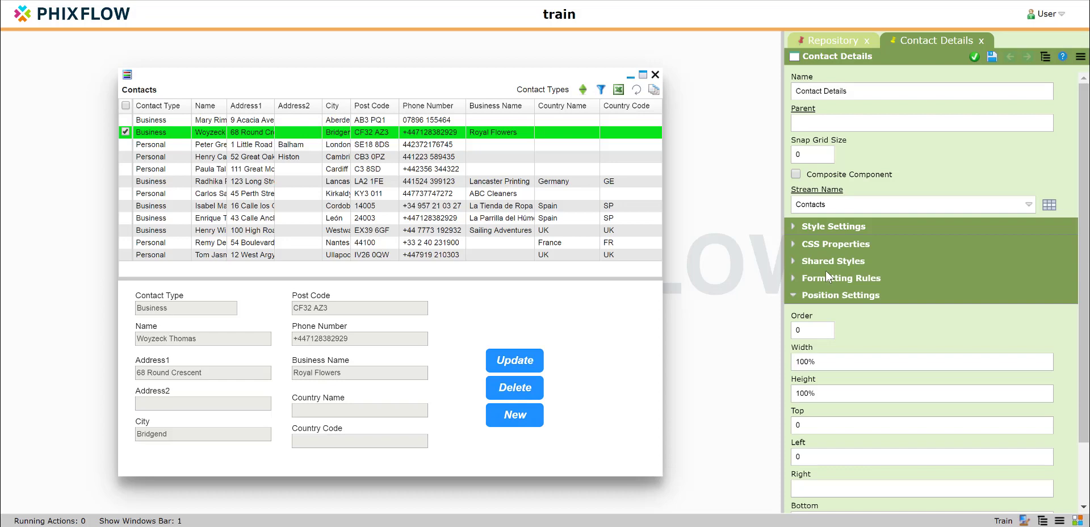
left_click(516, 388)
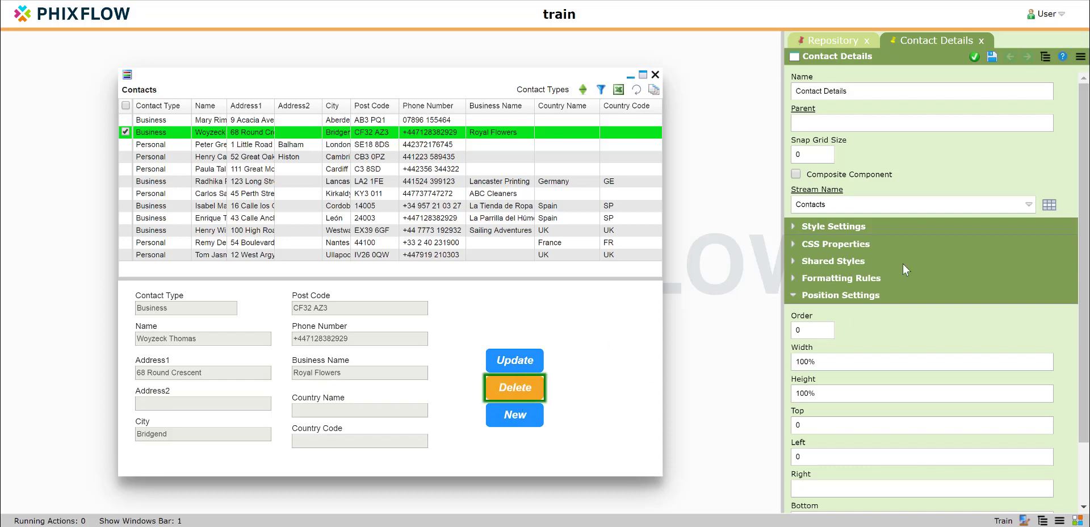
scroll(903, 263, "down", 5)
scroll(903, 263, "down", 1)
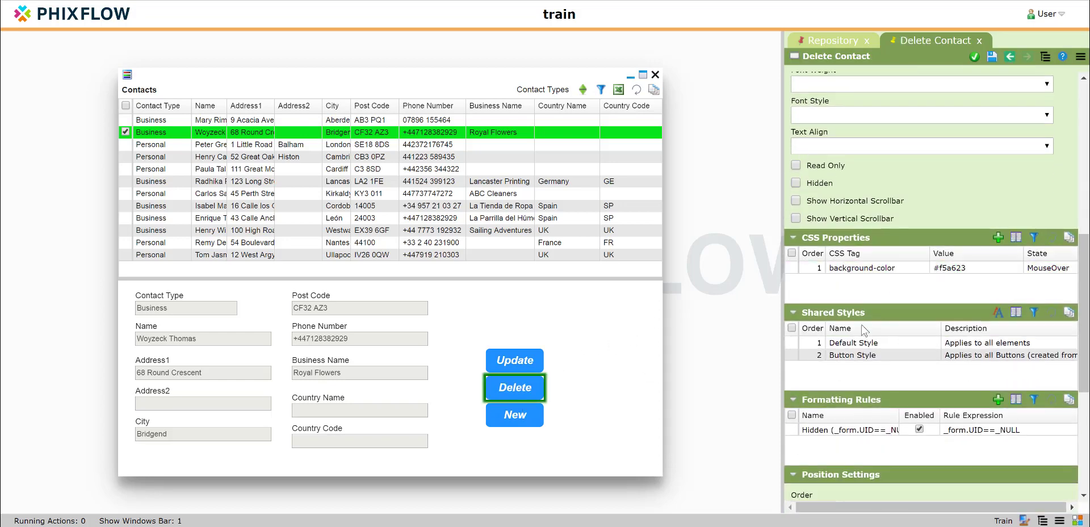
left_click(854, 357)
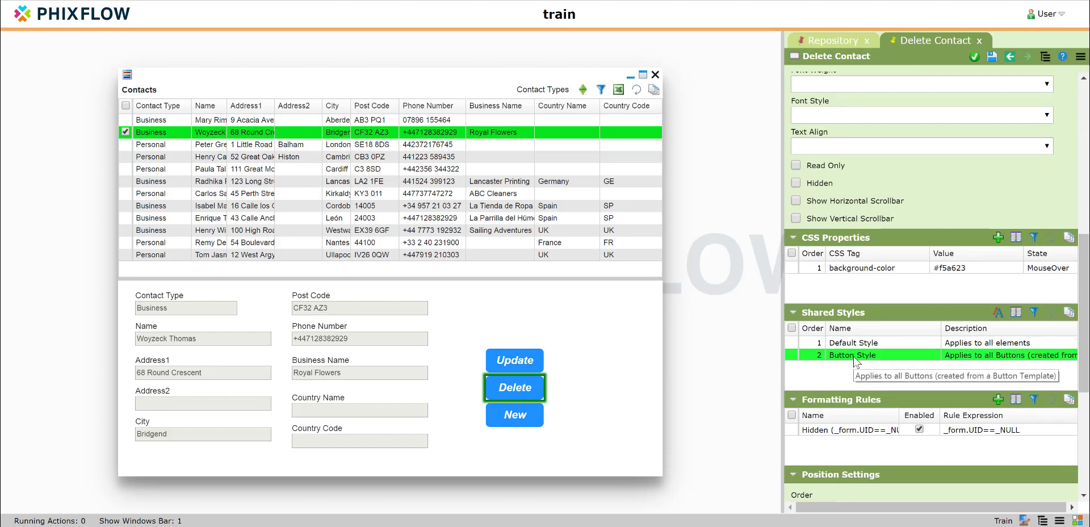
double_click(856, 356)
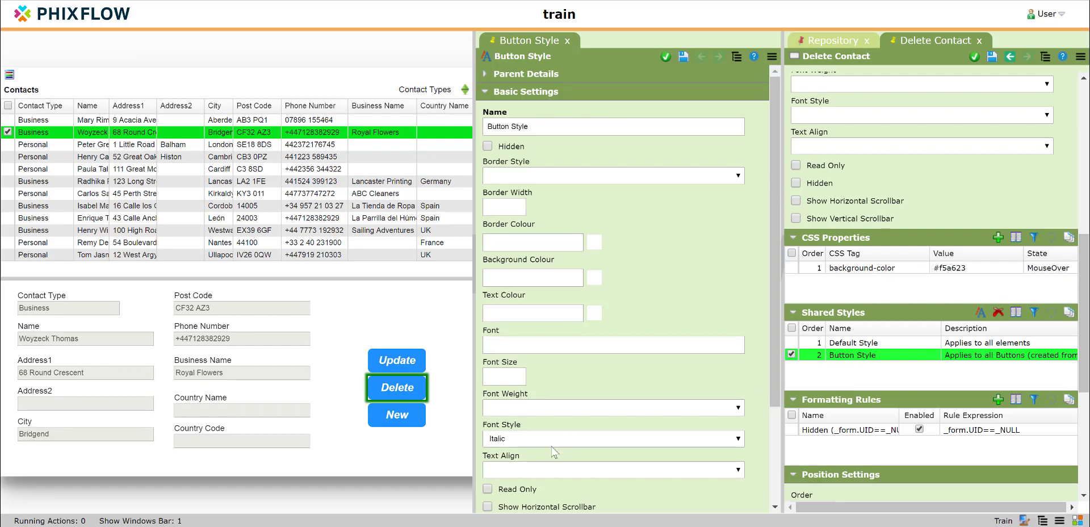
Step: Copy the Delete button's background-color CSS property into the Button Style's CSS properties and apply the shared style
scroll(558, 450, "down", 3)
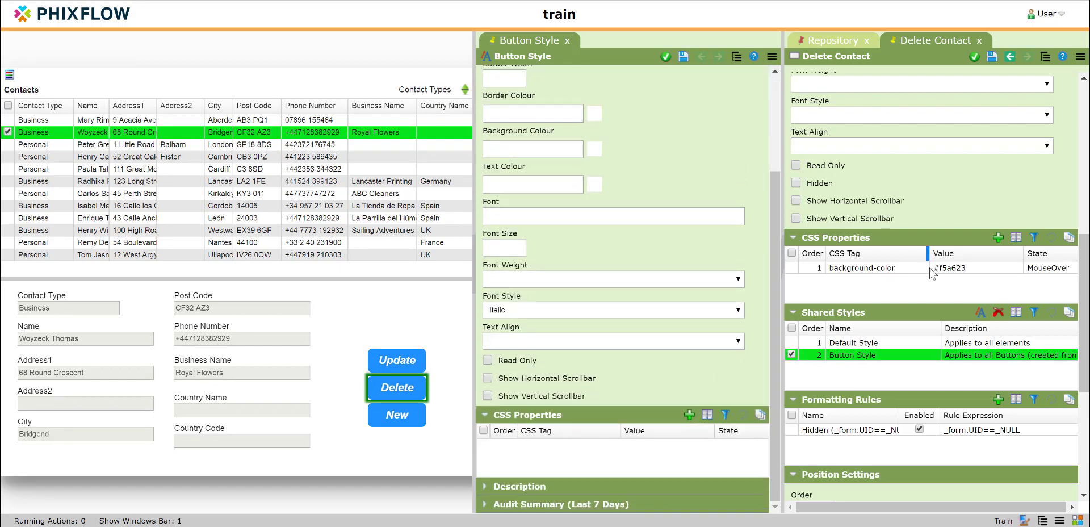
left_click_drag(932, 270, 646, 458)
left_click(666, 57)
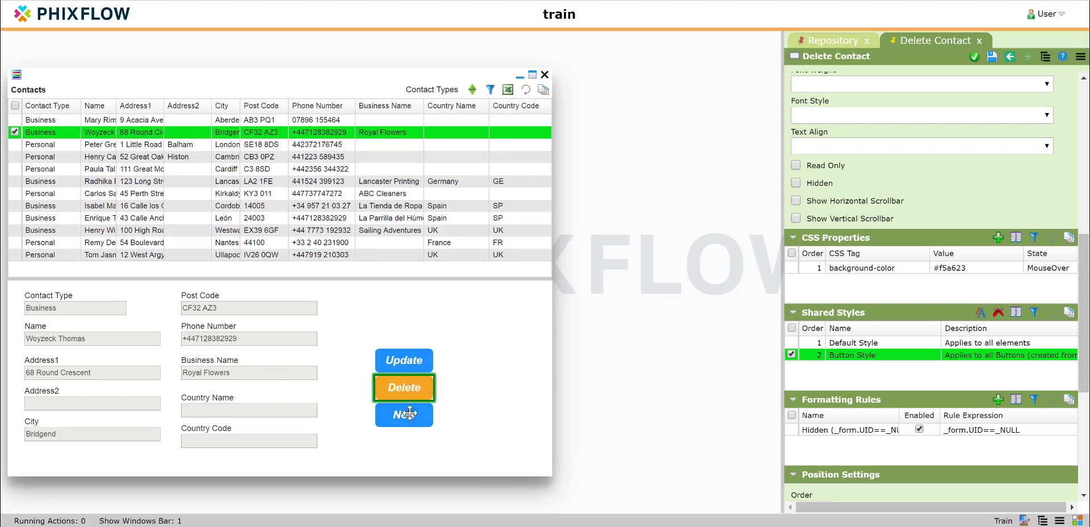
left_click(481, 382)
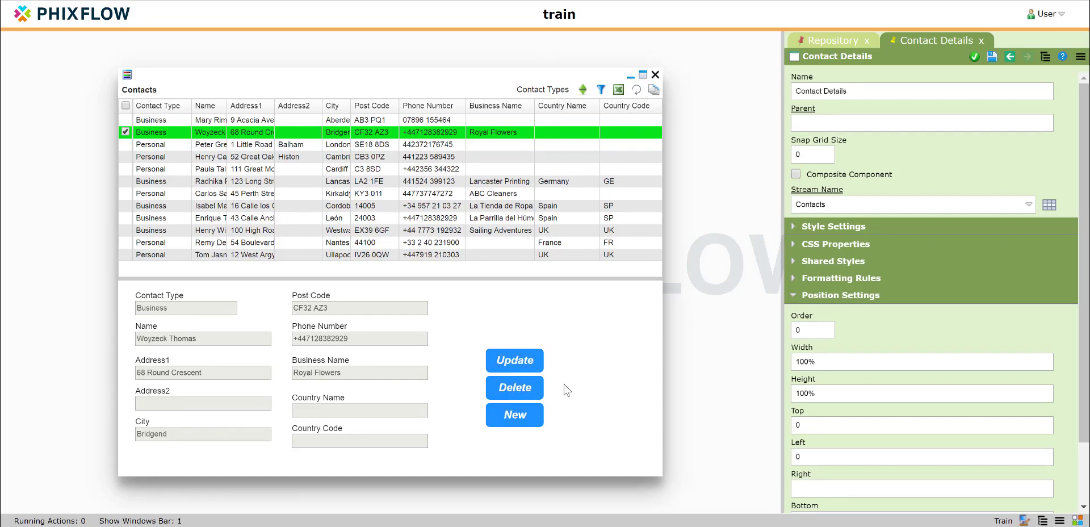
left_click(853, 41)
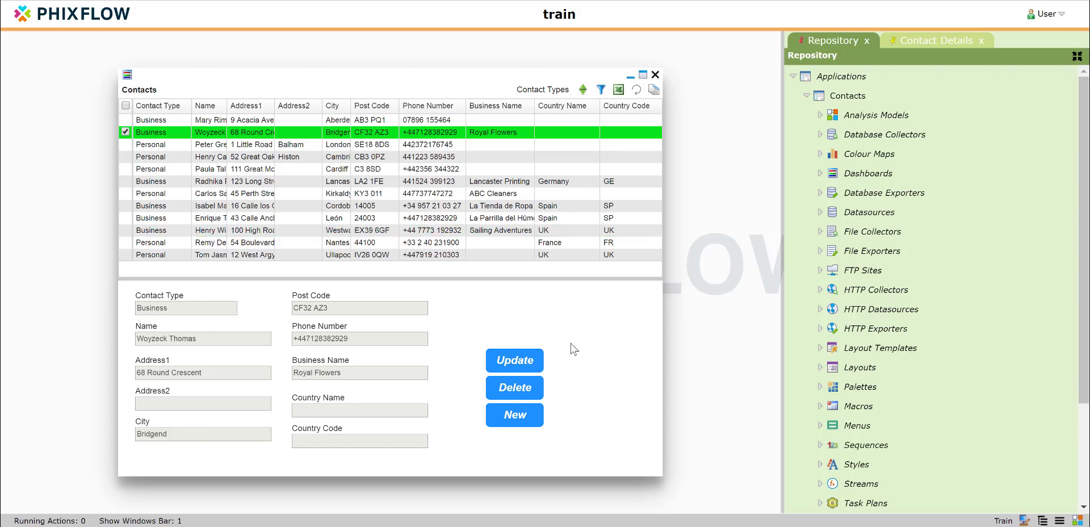
Step: Open the Delete button's own background-color CSS property for editing its value
left_click(493, 396)
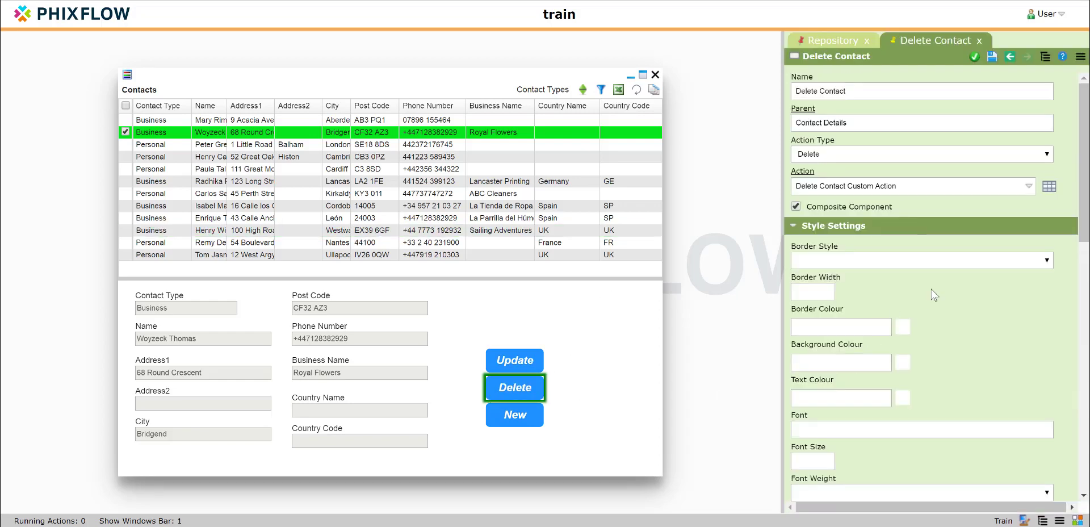
scroll(935, 294, "down", 5)
scroll(934, 295, "down", 2)
double_click(936, 335)
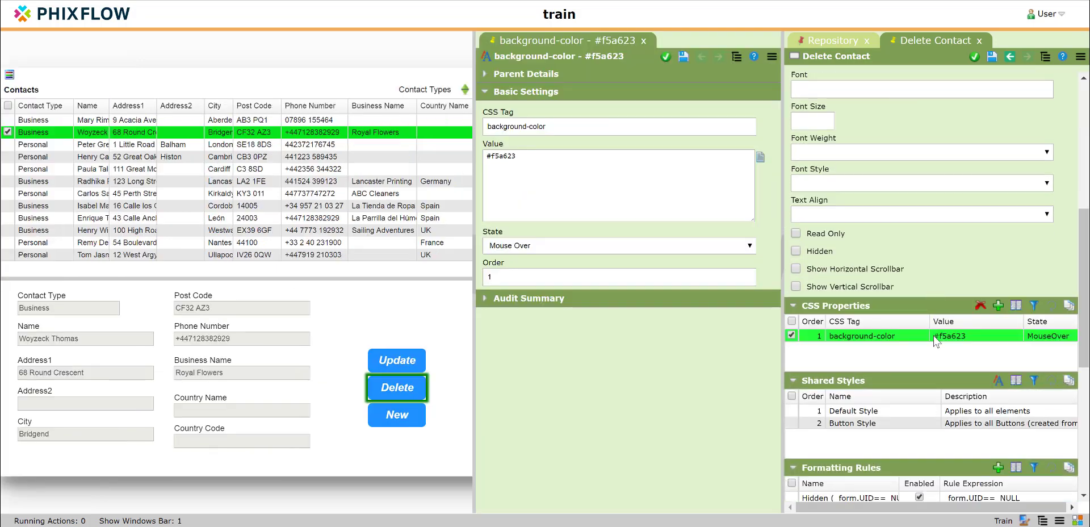
left_click(685, 176)
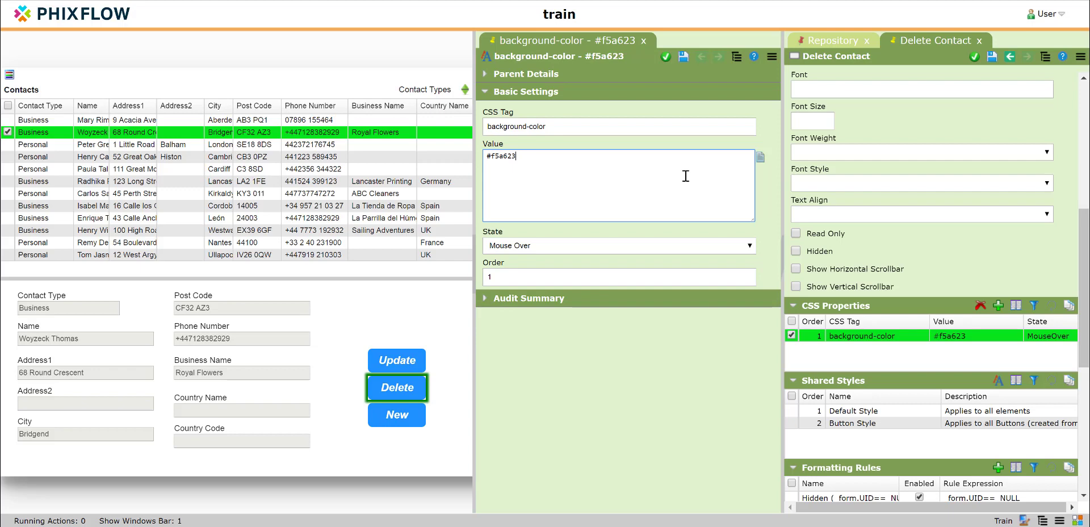
Step: Pick red #ce0e0e as the border colour in the Delete button's style settings to obtain its hex code
scroll(898, 273, "down", 1)
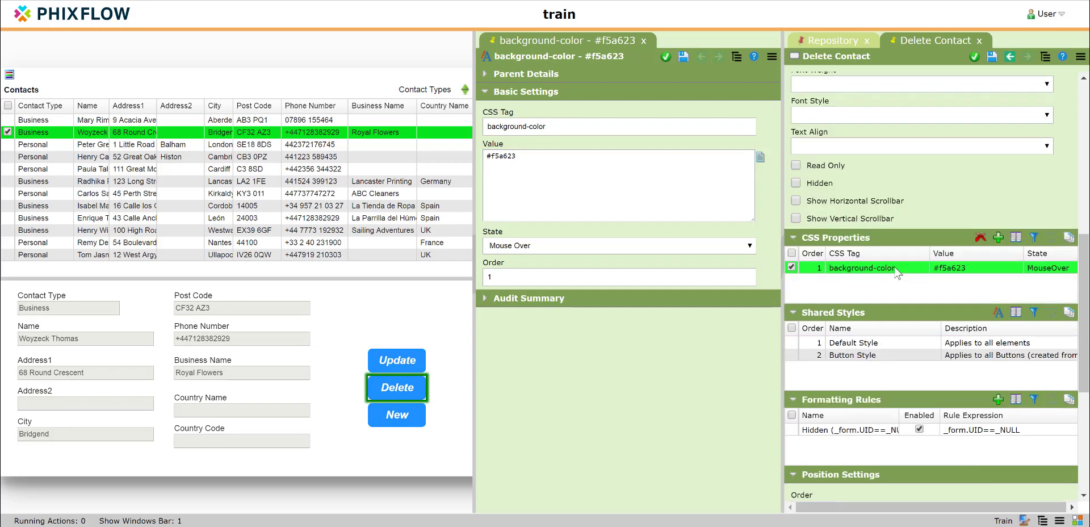
left_click(406, 391)
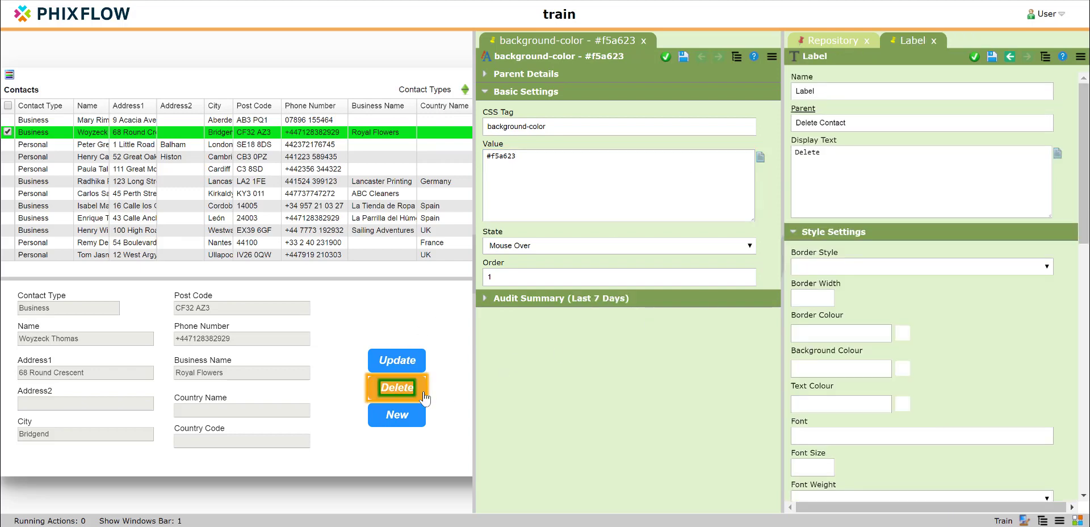
scroll(865, 225, "down", 4)
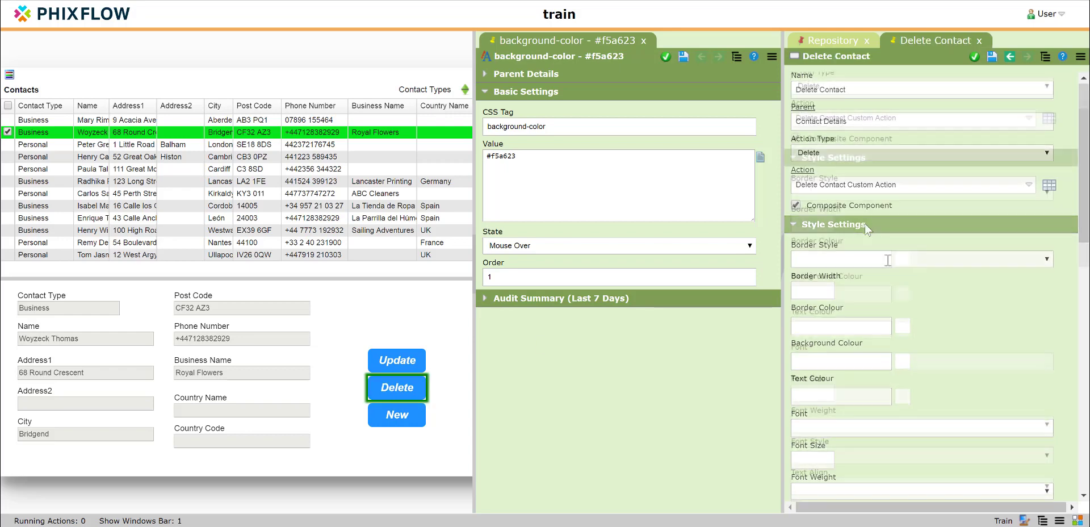
left_click(903, 267)
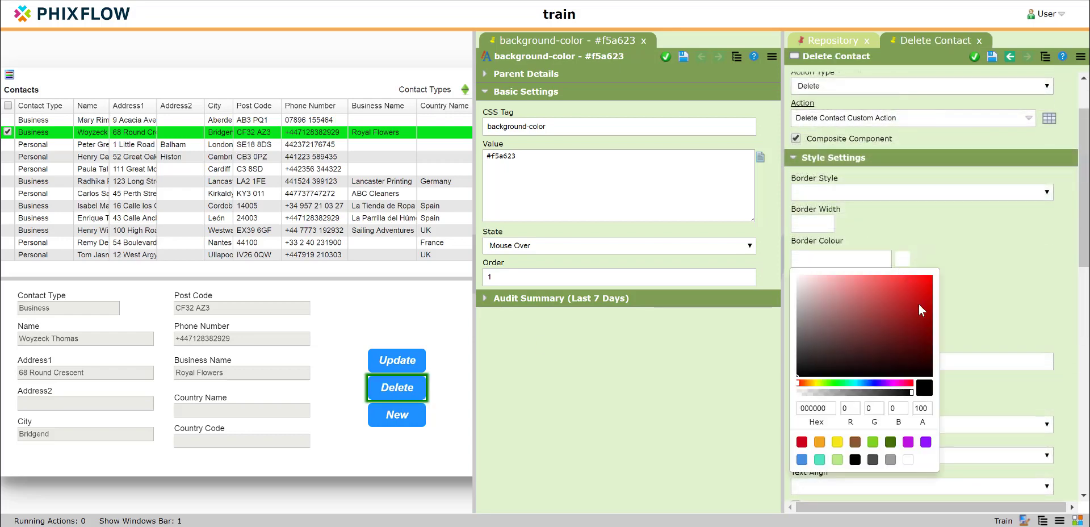
left_click(923, 294)
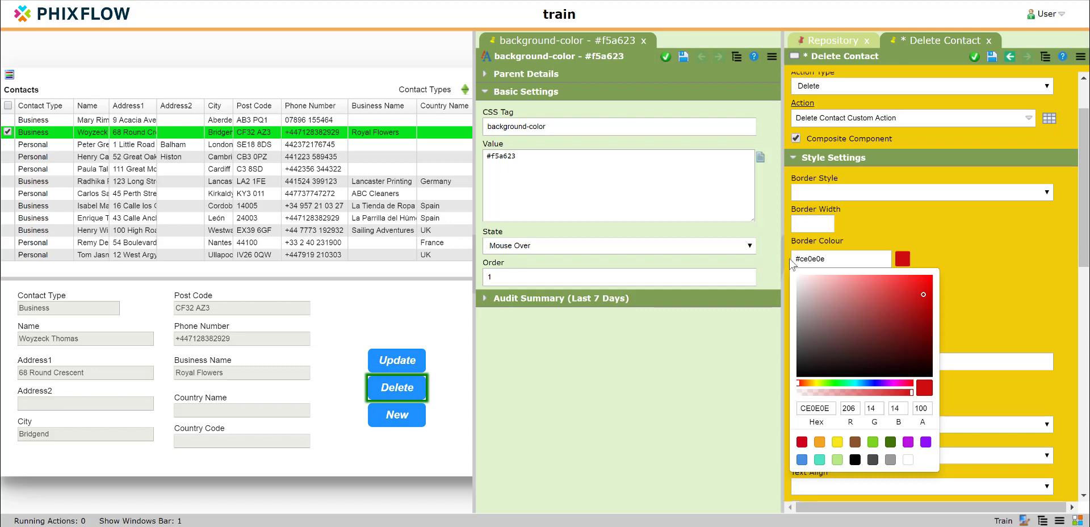
Step: Copy the border colour's hex code #ce0e0e and close the Delete button's properties, discarding the unsaved colour change
double_click(809, 259)
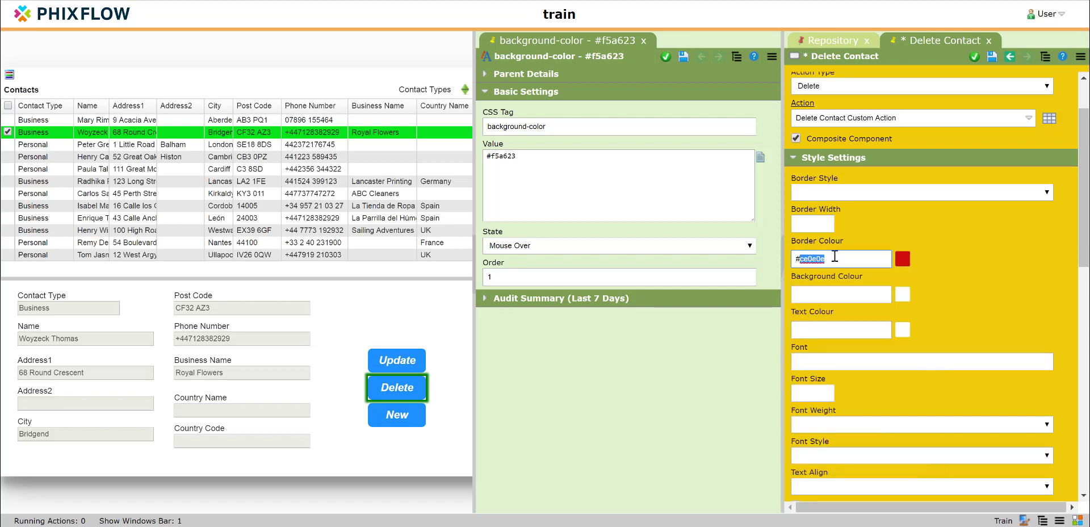
left_click_drag(832, 259, 794, 261)
key("ctrl+c")
left_click(989, 40)
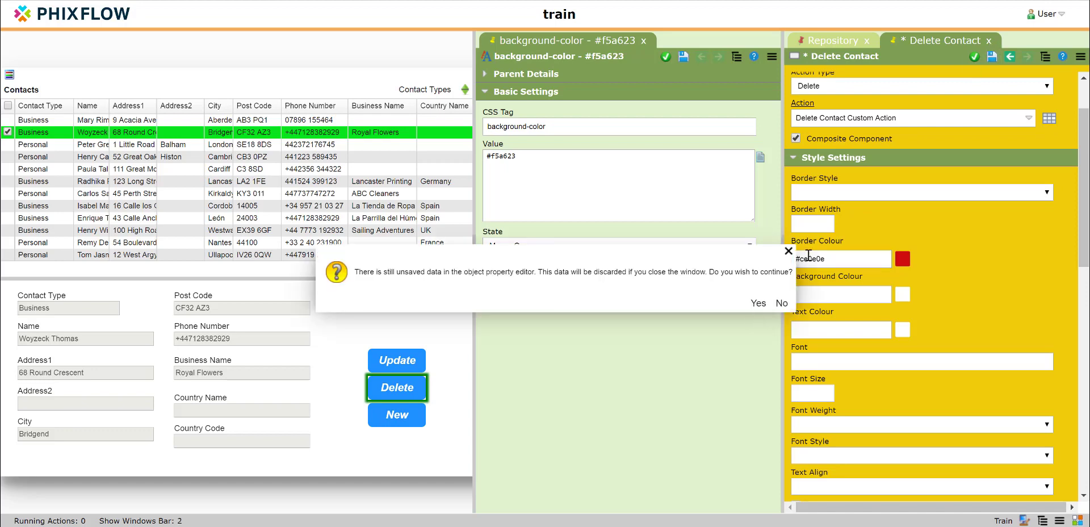
left_click(759, 303)
Step: Set the Delete button's mouse-over background-color value to #ce0e0e, save it and return to the contact form
left_click_drag(547, 156, 490, 156)
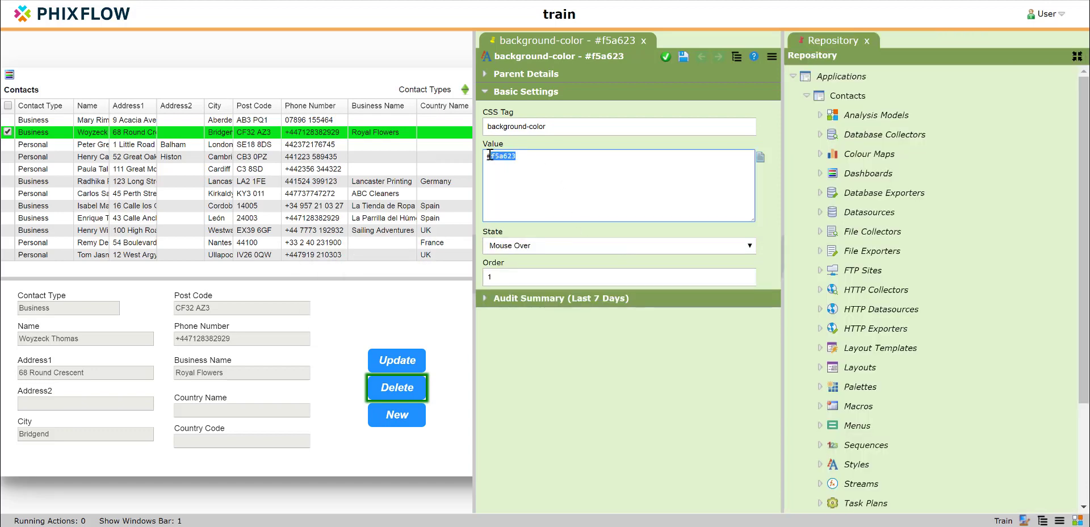
key("ctrl+v")
left_click(688, 64)
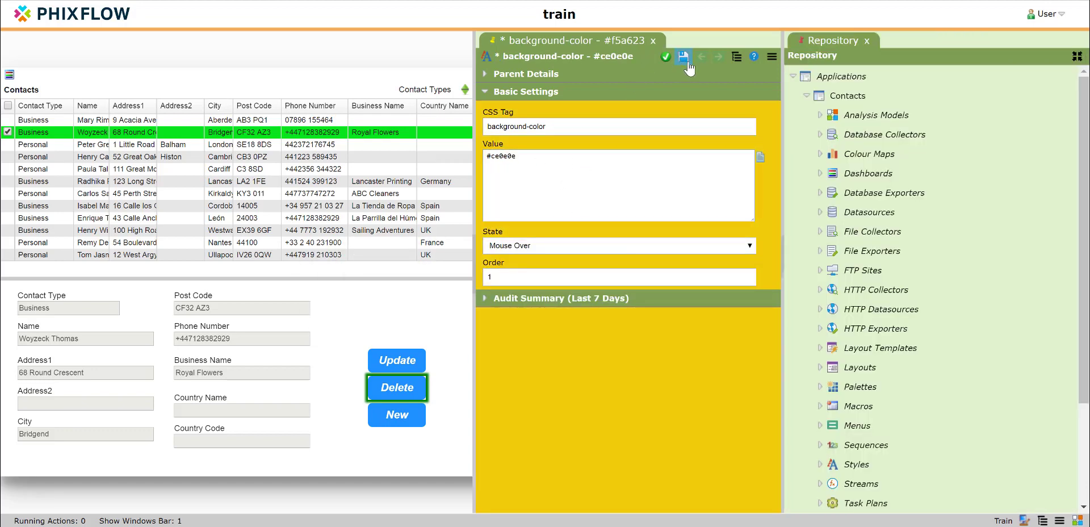
left_click(665, 57)
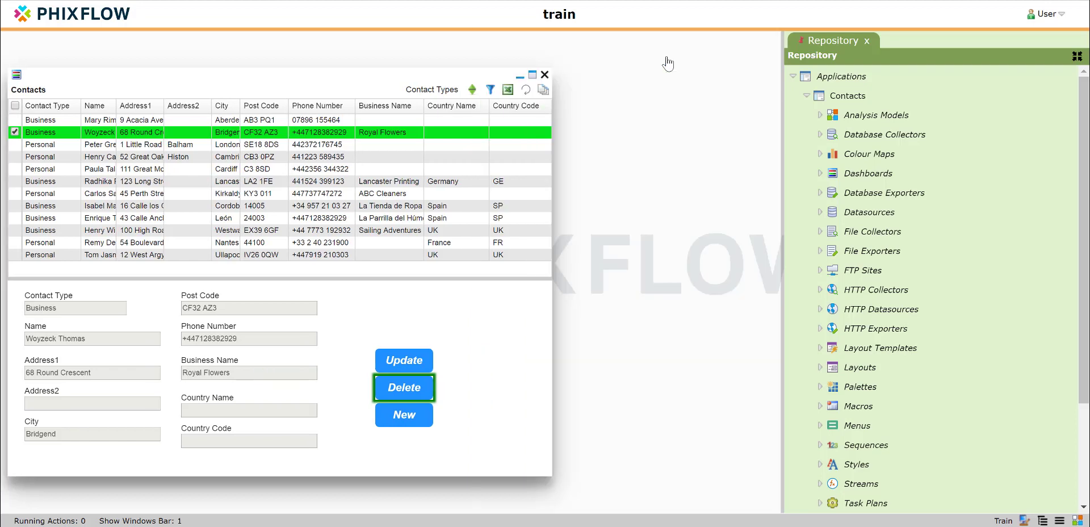
left_click(513, 341)
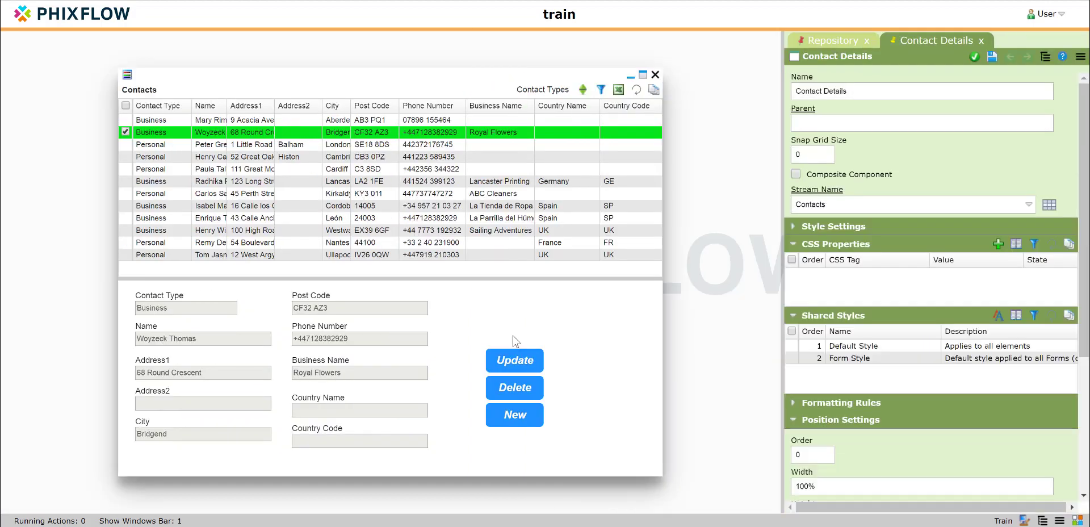